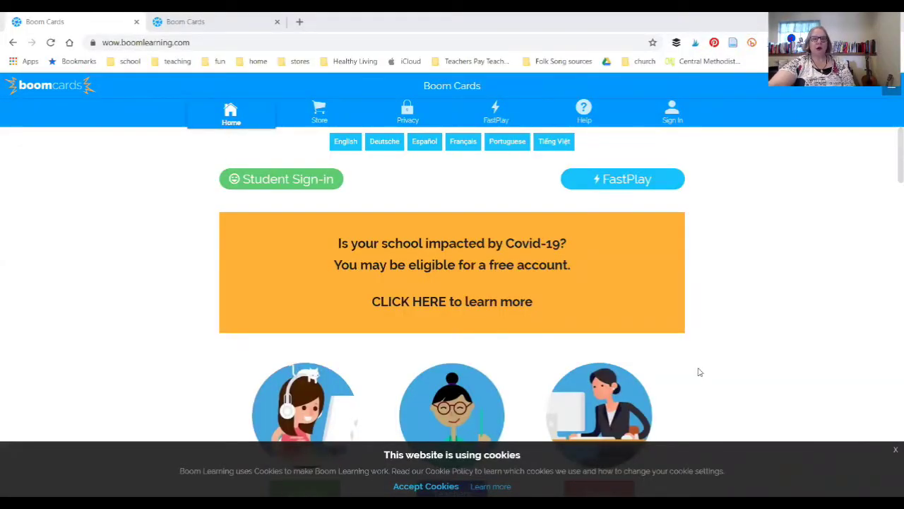
Open the Teachers information page from the home page and browse its setup and report videos
scroll(699, 372, "down", 3)
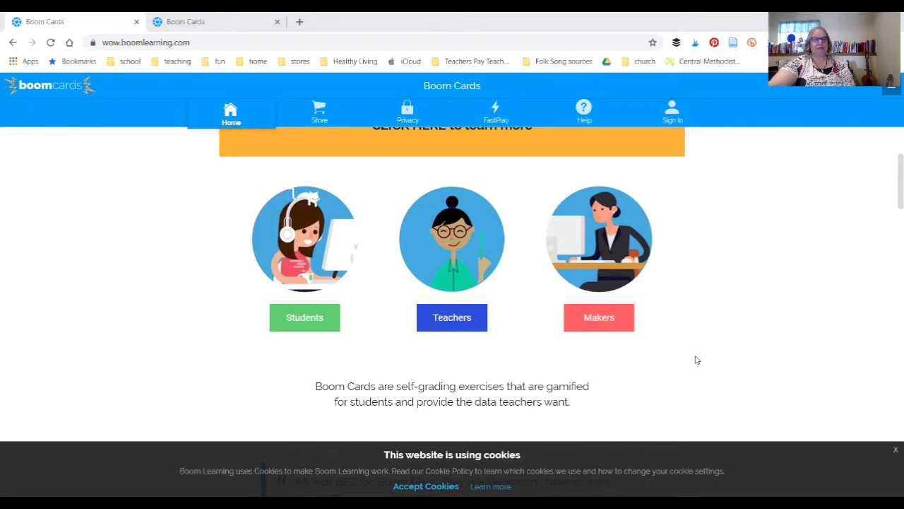
scroll(695, 361, "up", 3)
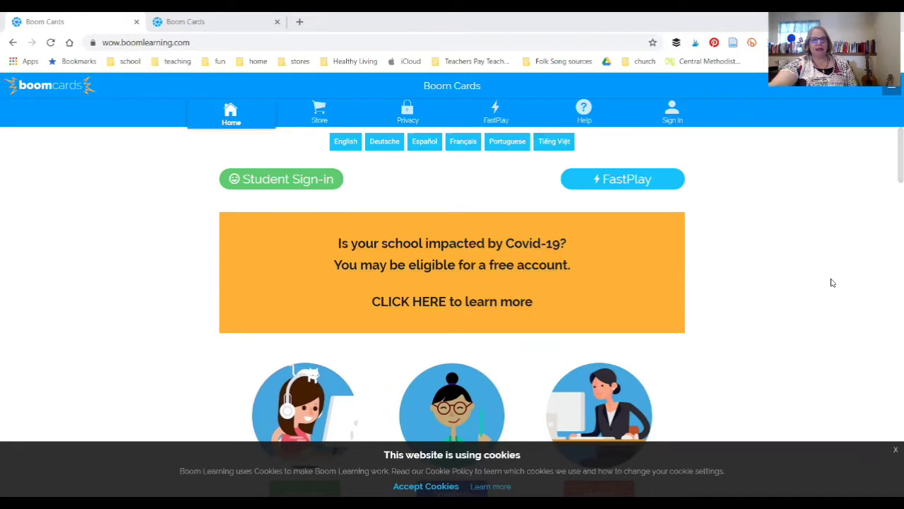
scroll(831, 283, "down", 2)
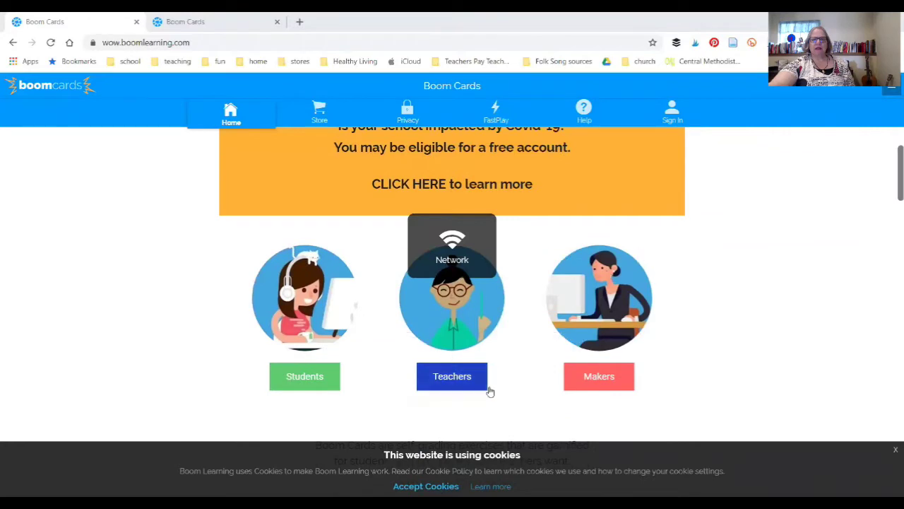
left_click(466, 380)
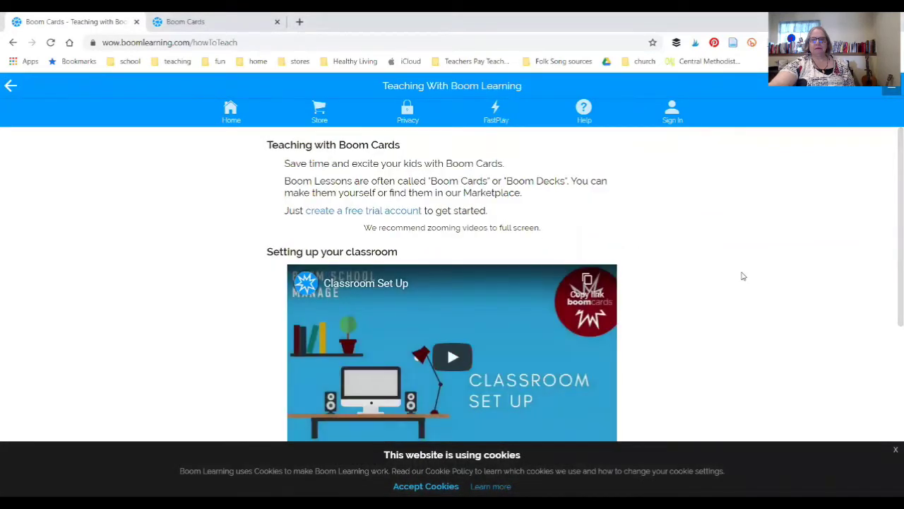
scroll(742, 275, "down", 4)
scroll(741, 275, "down", 1)
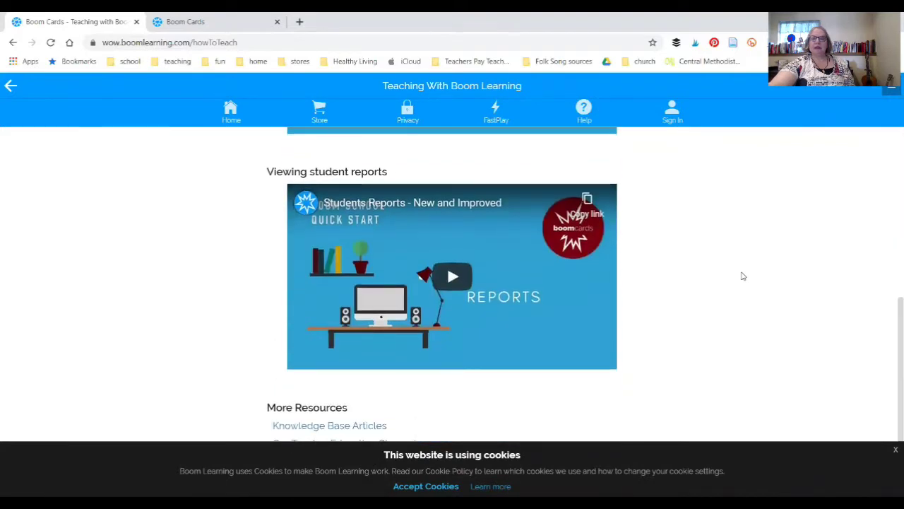
scroll(742, 275, "up", 5)
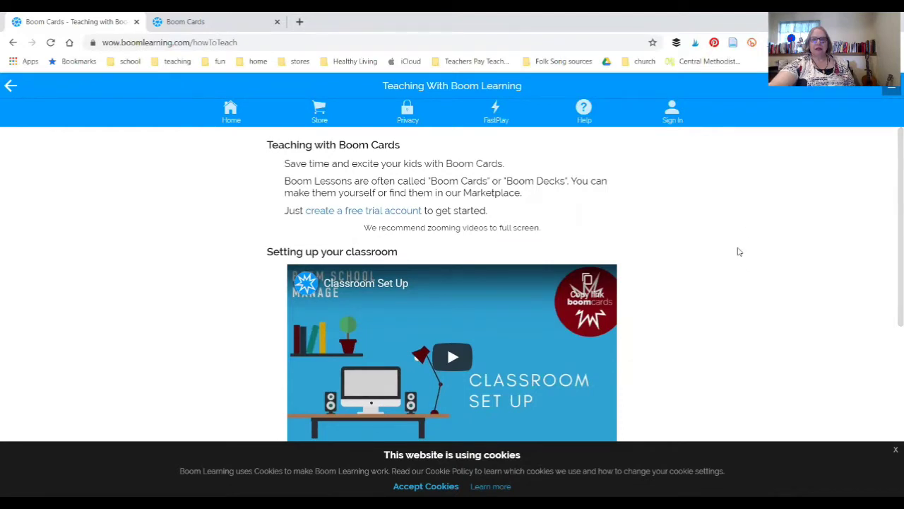
Sign in as a teacher with the saved e-mail address and the account password
left_click(672, 115)
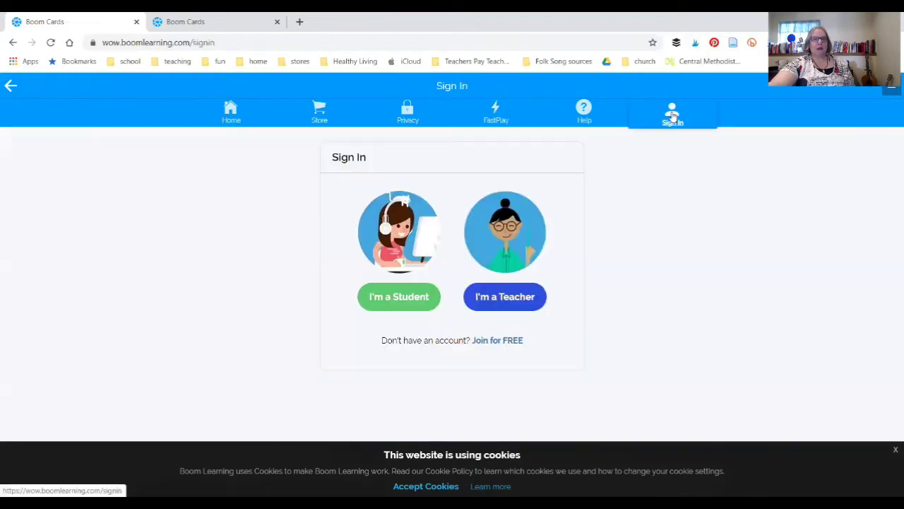
left_click(497, 294)
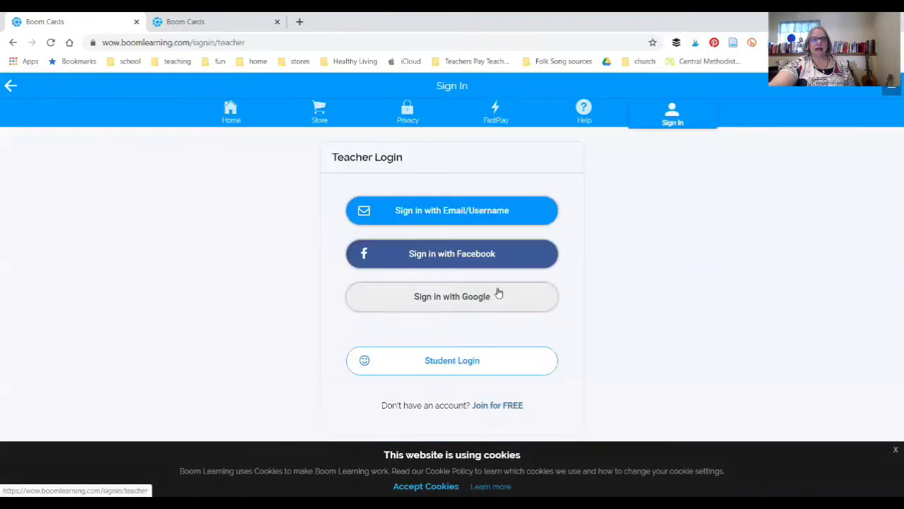
left_click(531, 209)
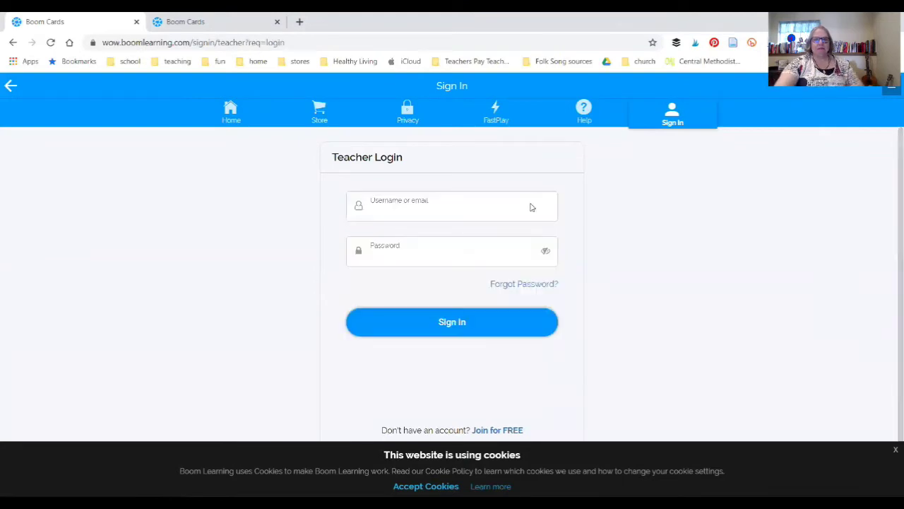
type("k")
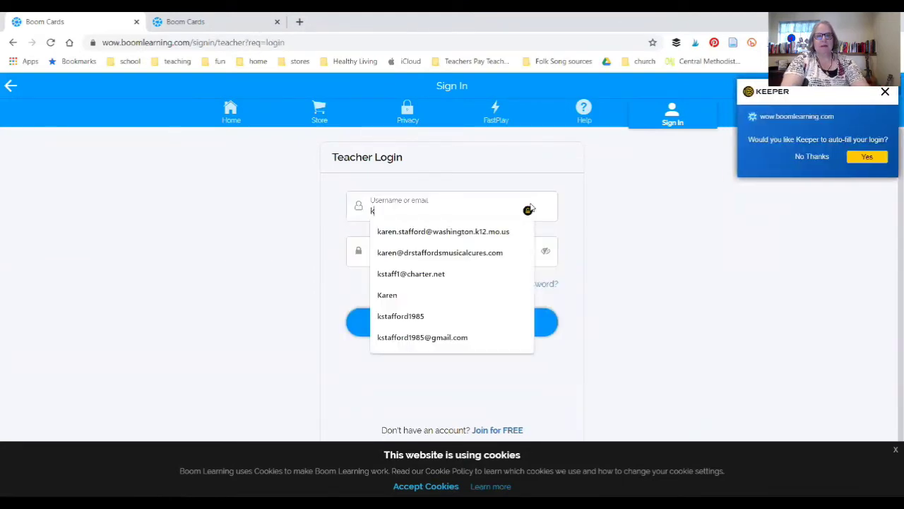
left_click(493, 252)
left_click(492, 251)
type("•••")
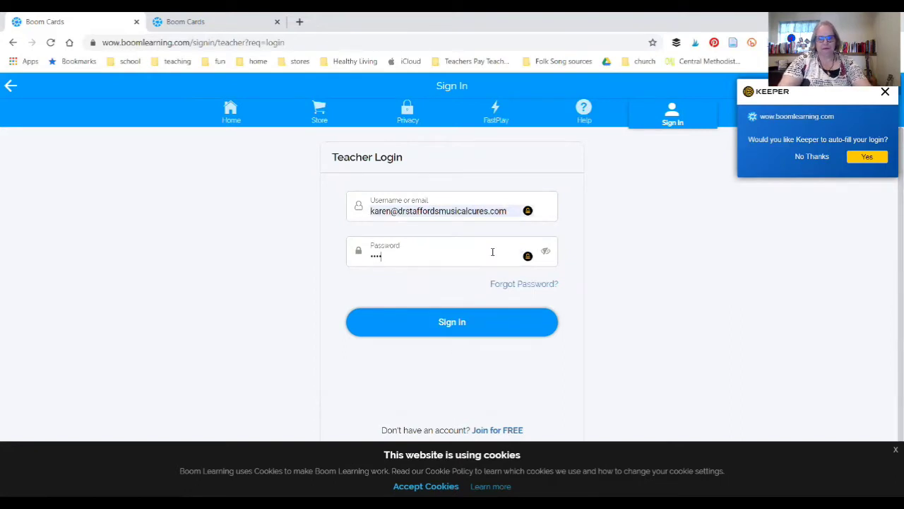
type("••••")
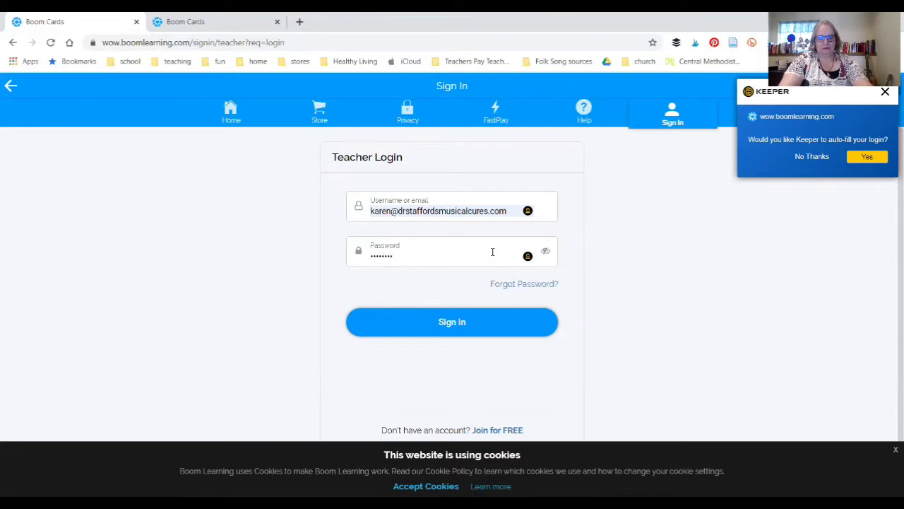
type("••••")
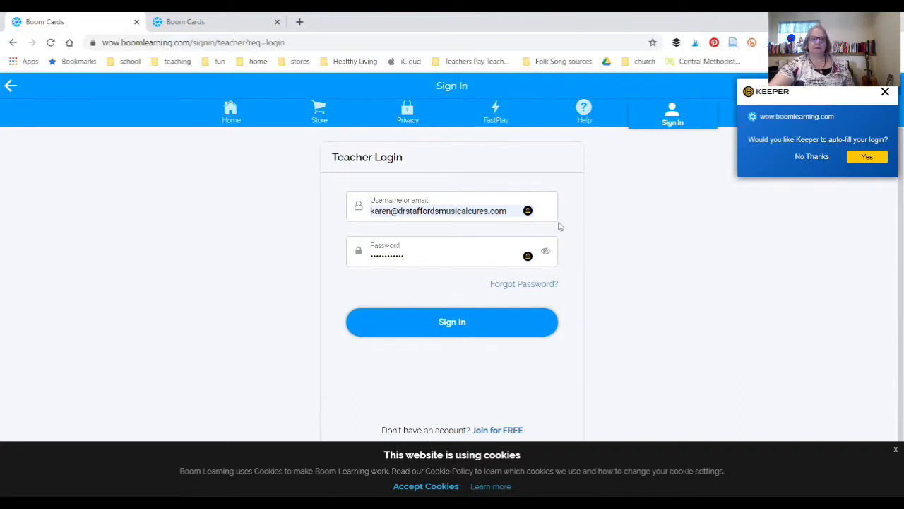
left_click(453, 322)
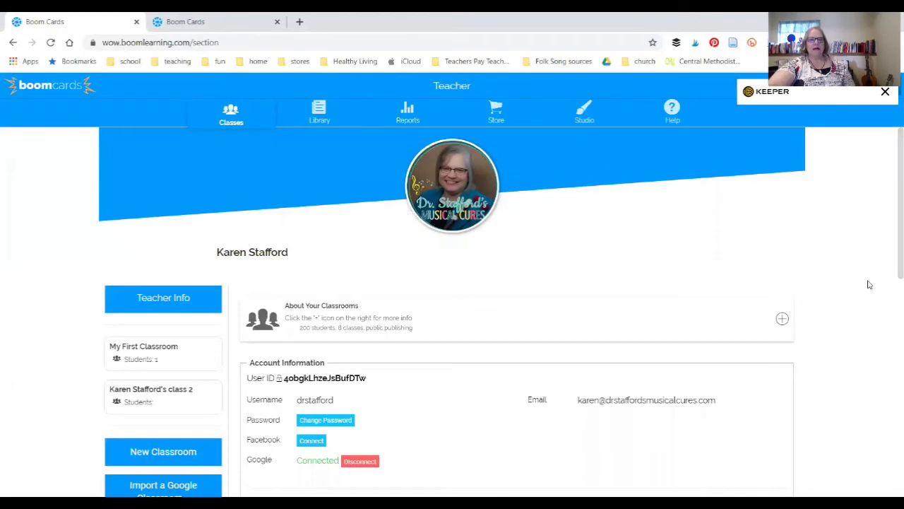
Browse the Teacher Info page and add a third classroom with New Classroom
scroll(869, 285, "down", 5)
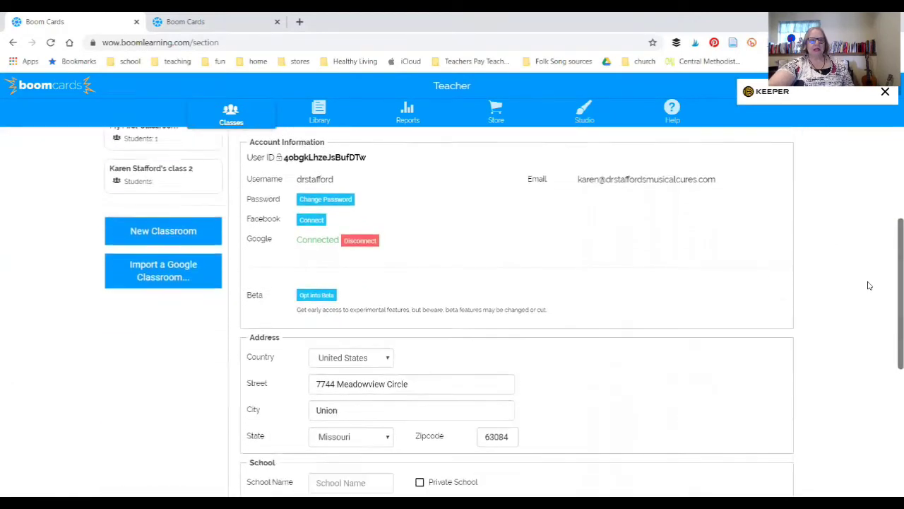
scroll(869, 284, "down", 3)
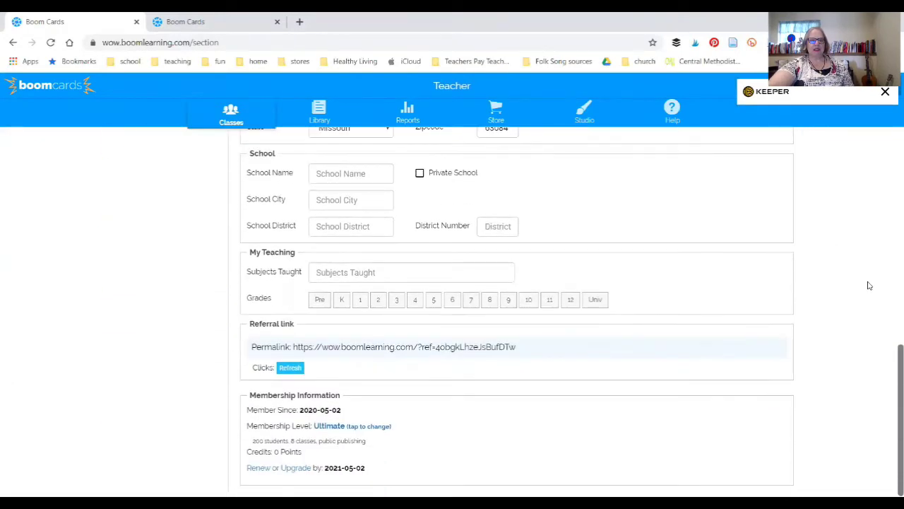
scroll(869, 285, "up", 8)
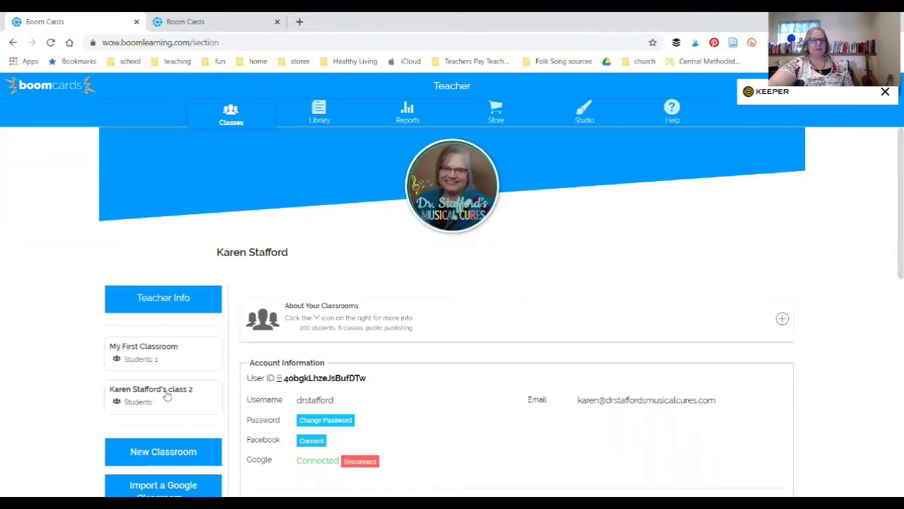
scroll(541, 299, "down", 2)
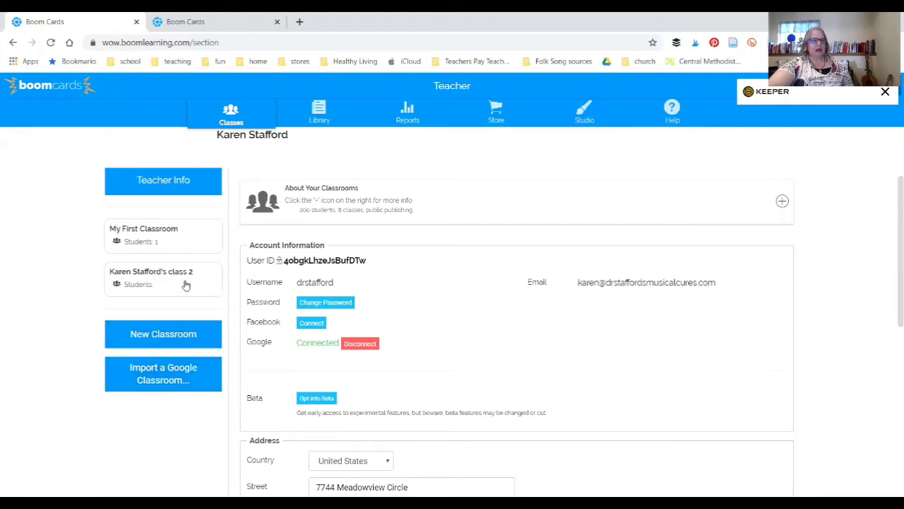
left_click(191, 335)
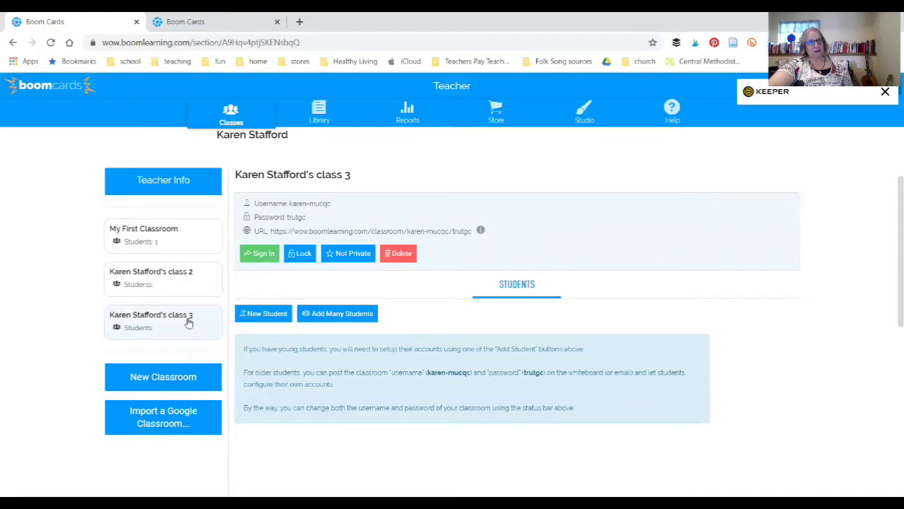
Delete the new classroom by confirming with DELETE, then open My First Classroom
left_click(390, 259)
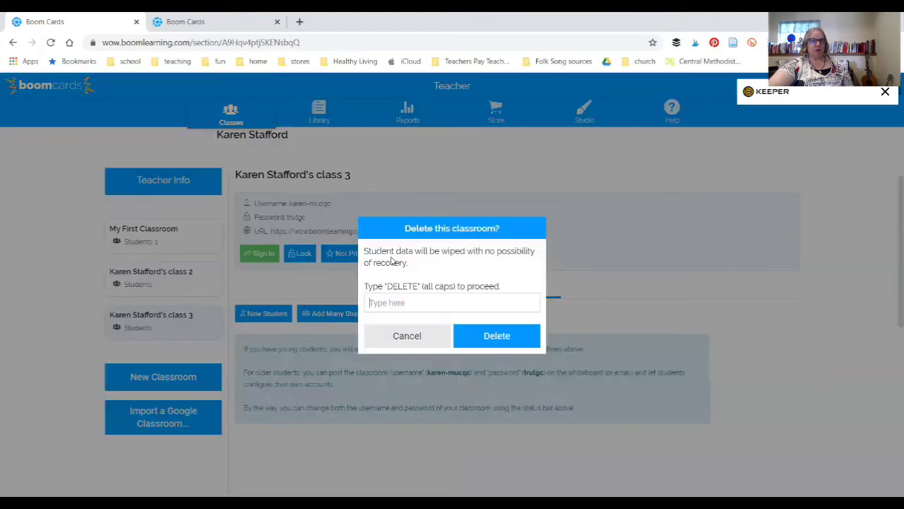
left_click(503, 345)
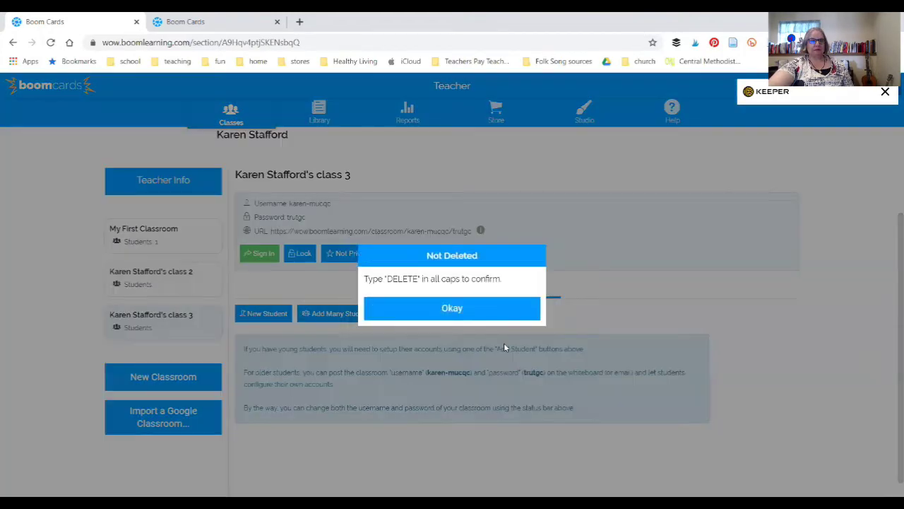
left_click(483, 308)
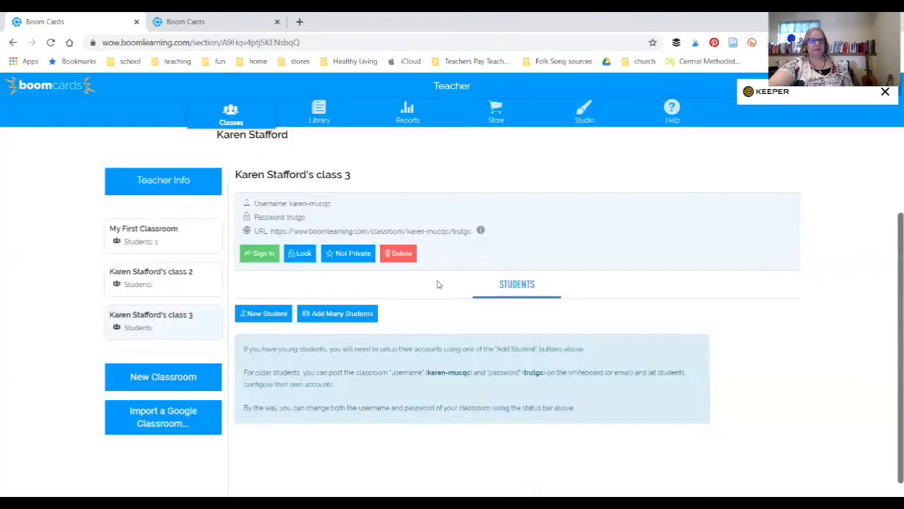
left_click(406, 253)
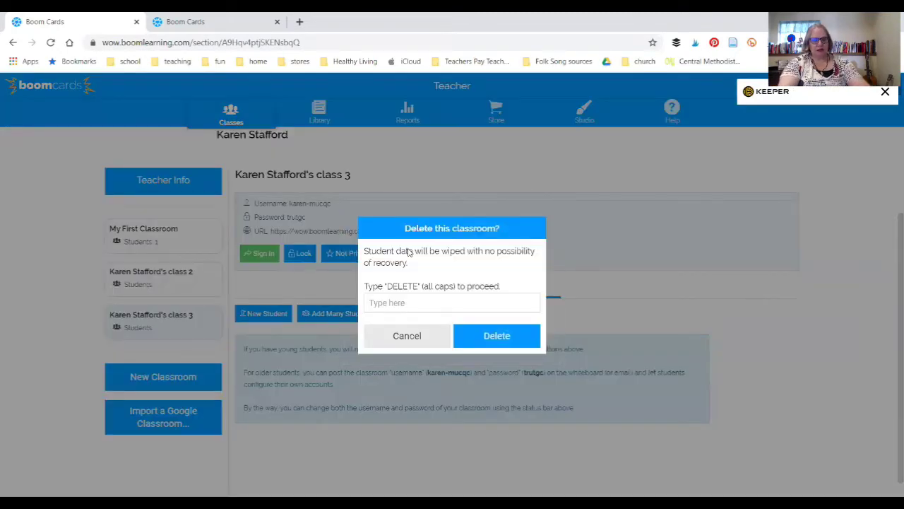
type("D")
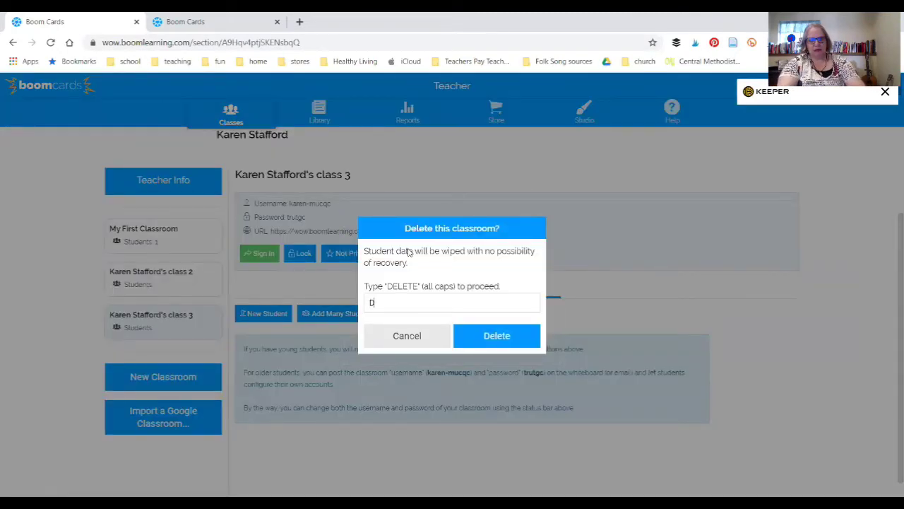
type("ELETE")
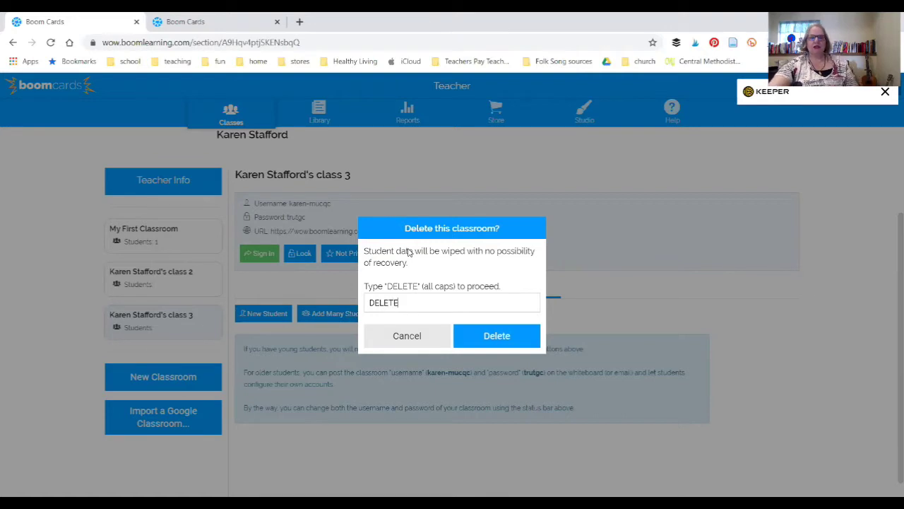
left_click(496, 335)
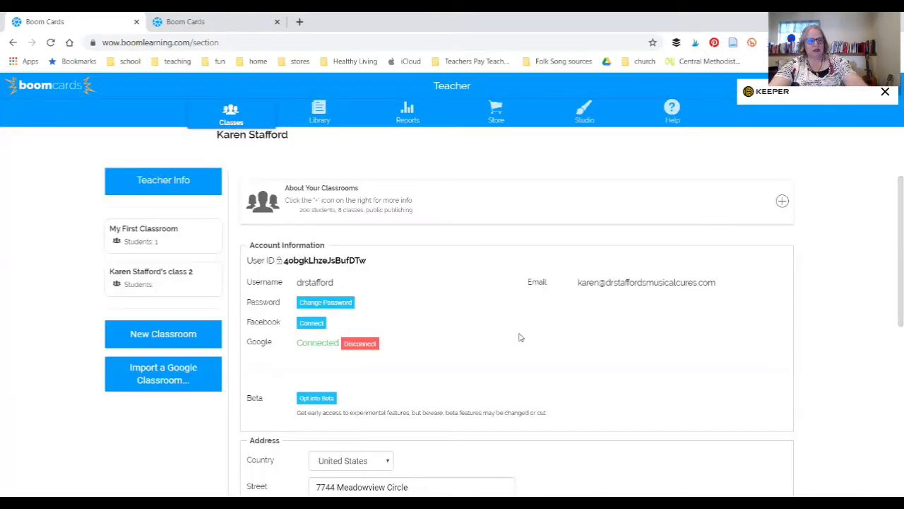
left_click(176, 251)
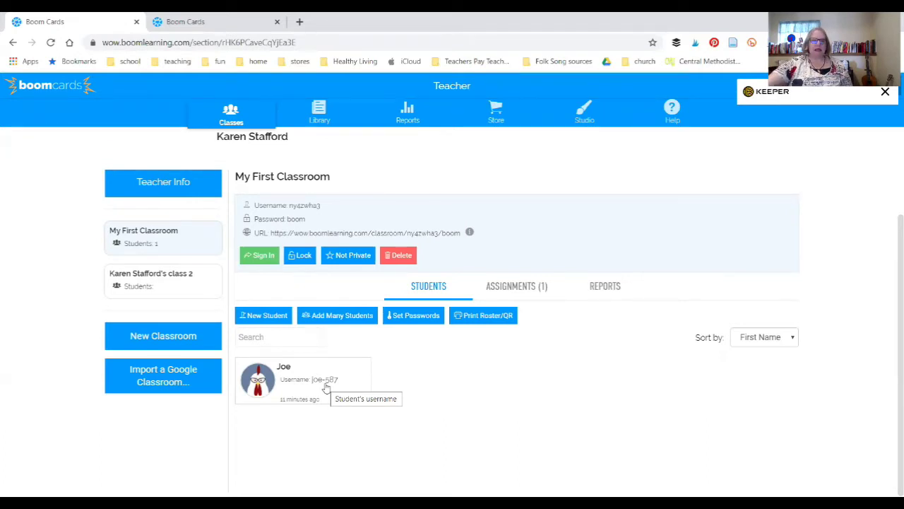
Glance at the classroom password settings, then list the assigned deck, Pitches on the Staff Sampler
left_click(418, 318)
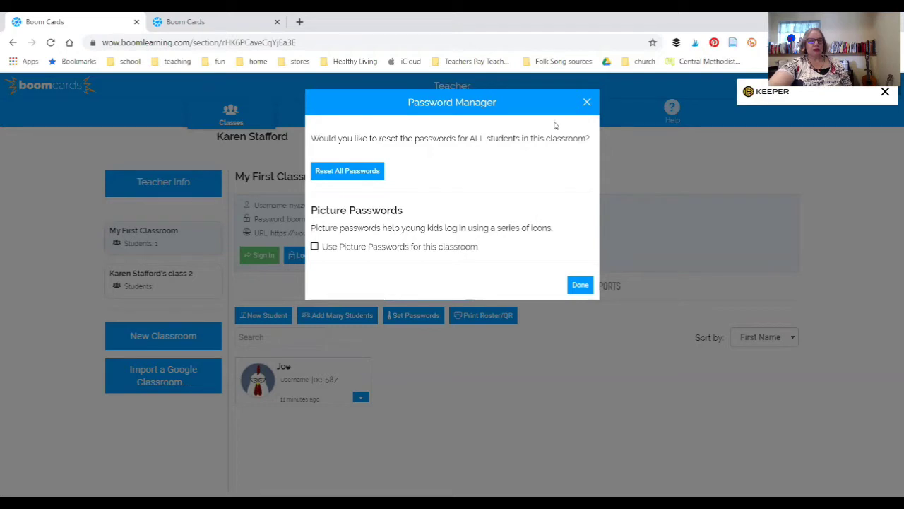
left_click(586, 103)
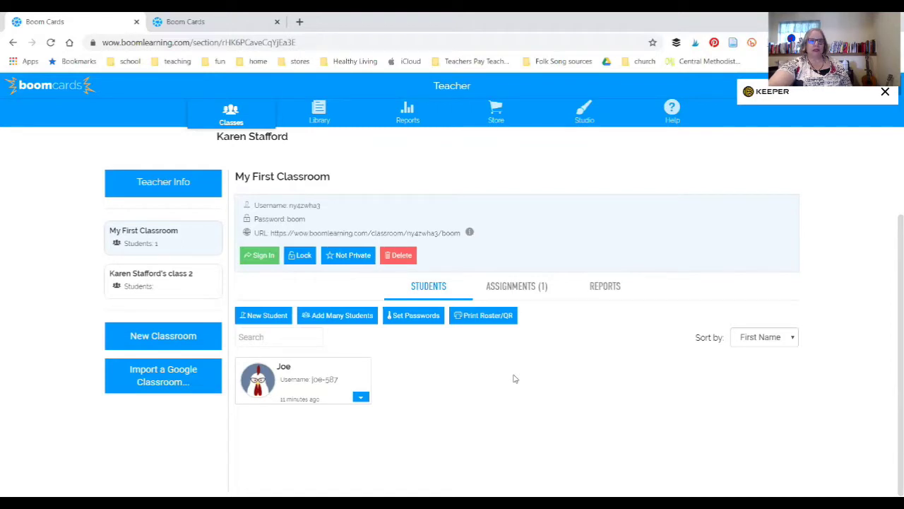
left_click(533, 290)
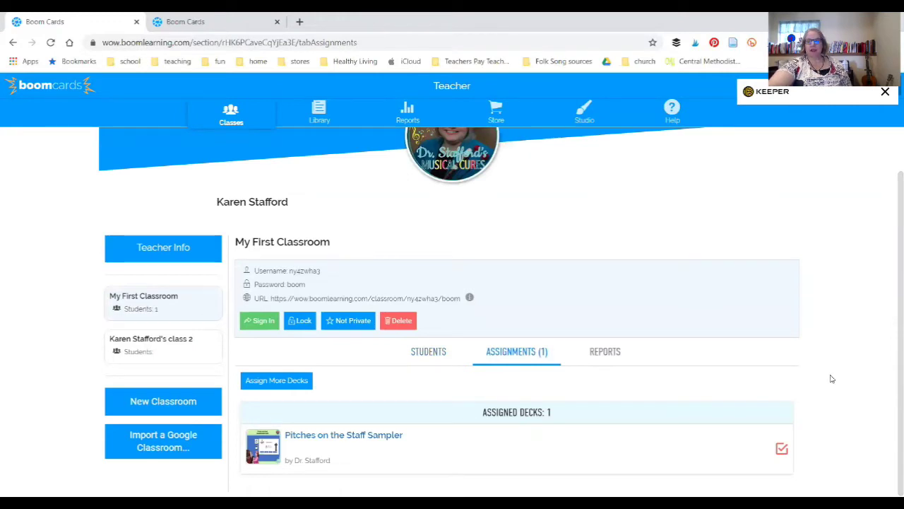
Review the Pitches of the Bass Clef report's 78% average, then go back to the student roster
left_click(613, 354)
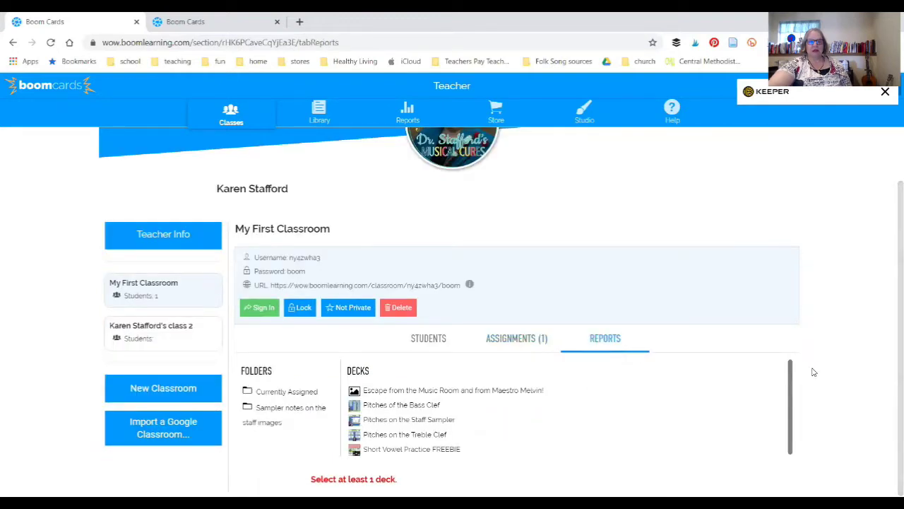
left_click(417, 406)
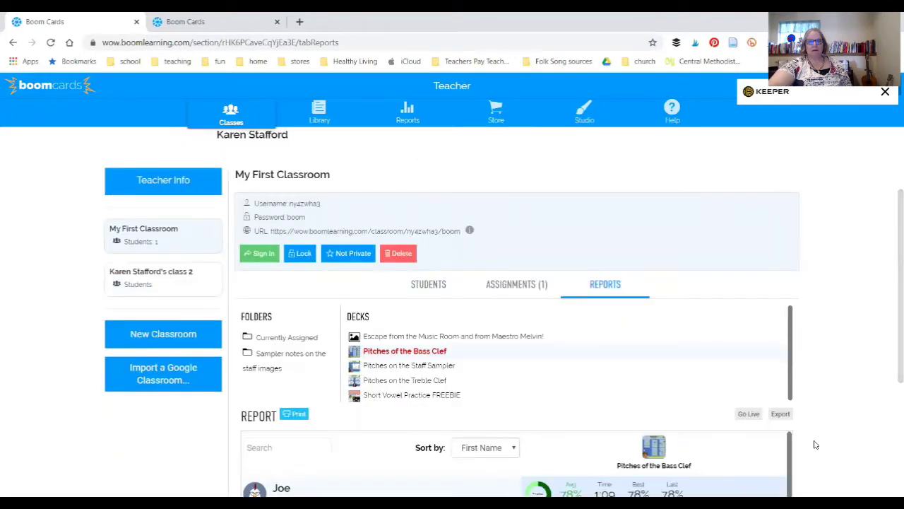
scroll(816, 444, "down", 3)
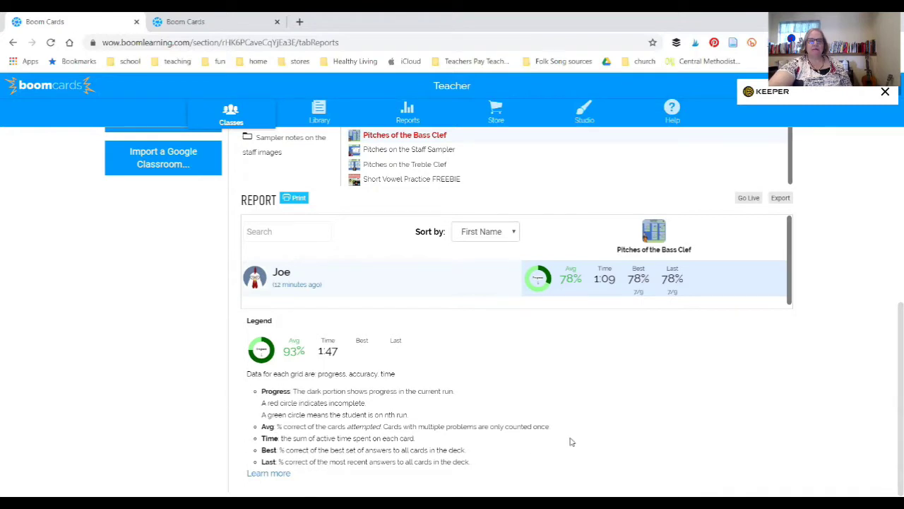
scroll(571, 440, "up", 5)
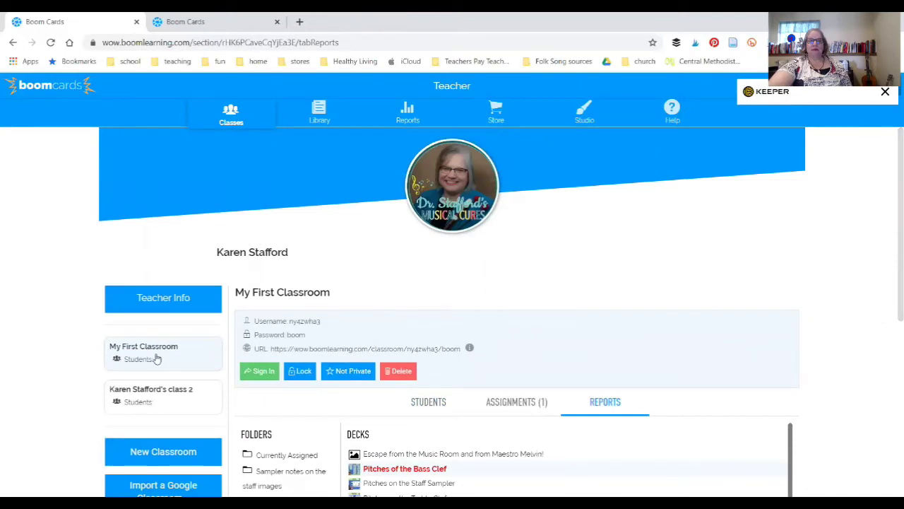
scroll(558, 339, "down", 3)
scroll(387, 225, "up", 1)
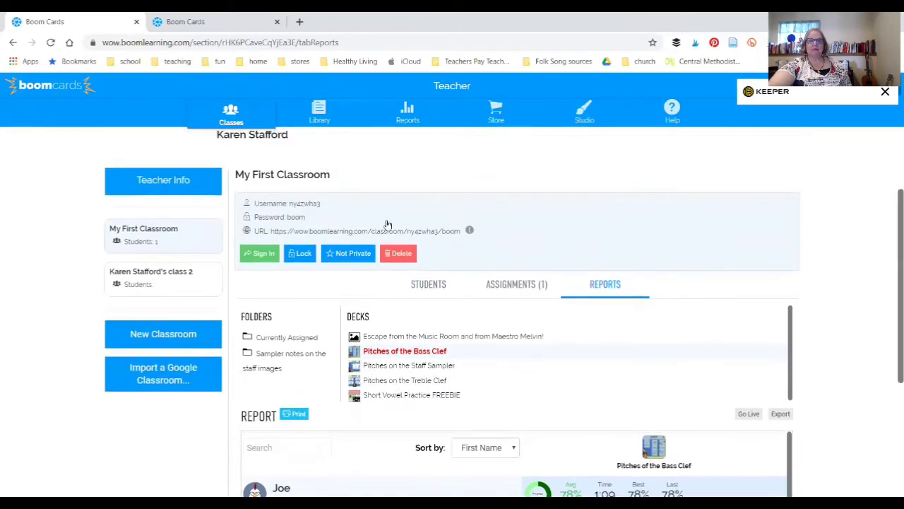
left_click(444, 293)
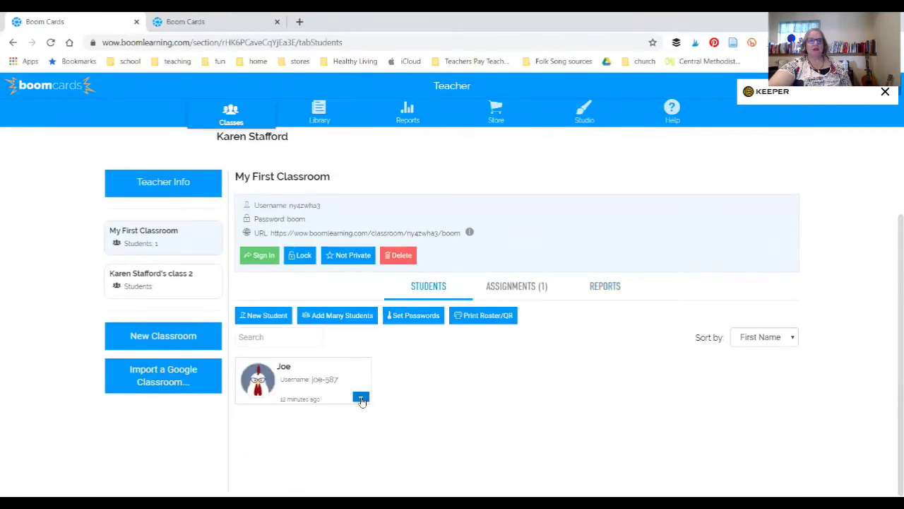
left_click(360, 398)
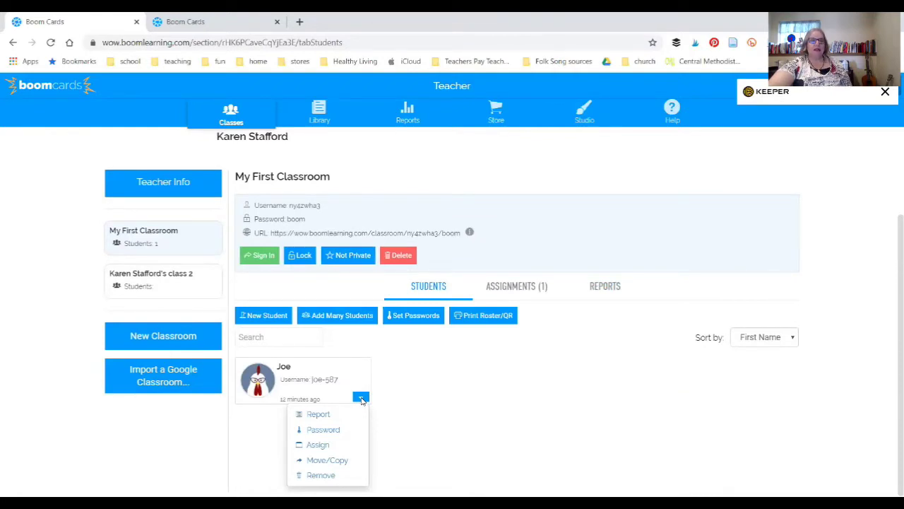
left_click(484, 398)
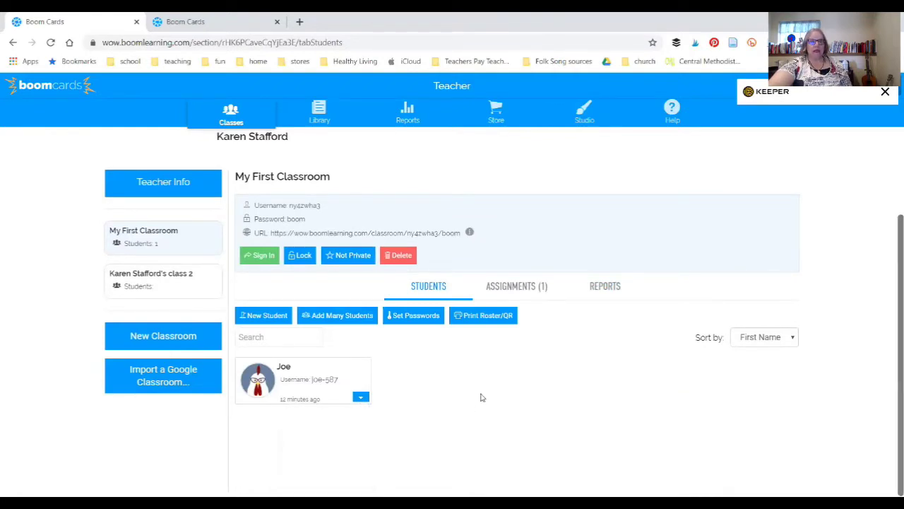
left_click(536, 286)
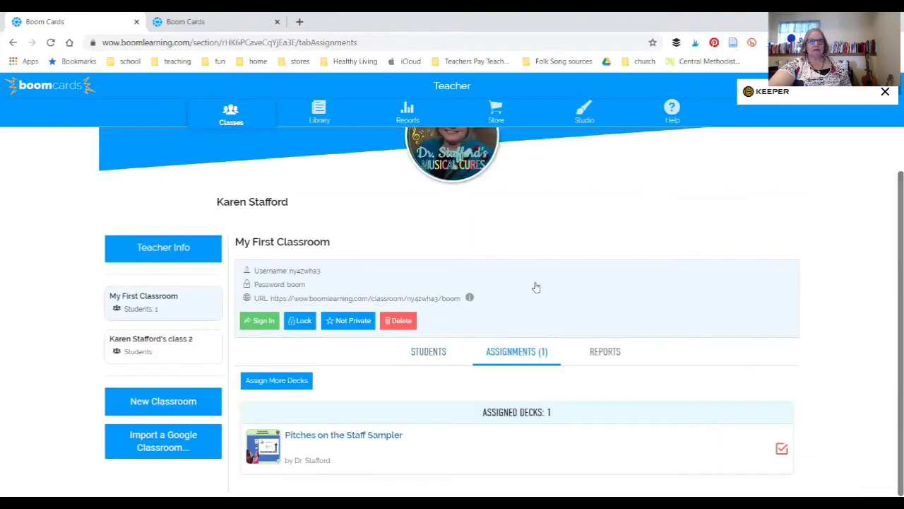
left_click(293, 380)
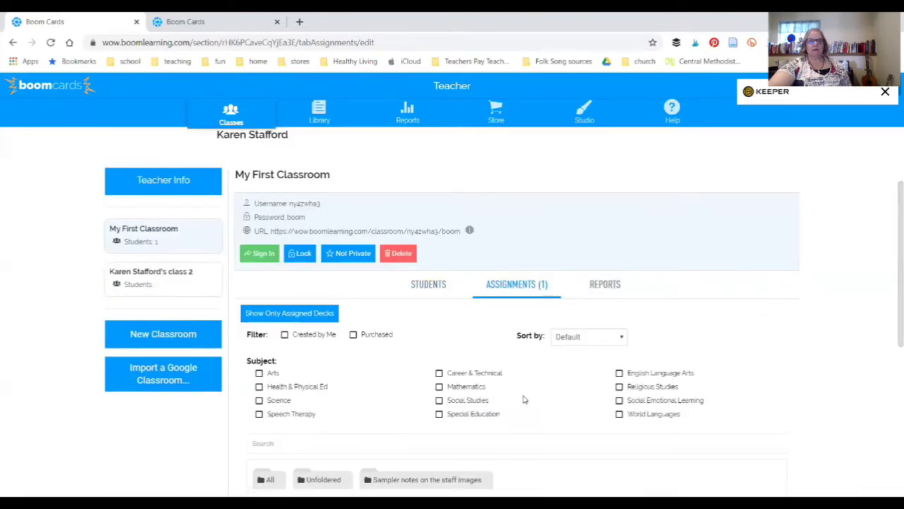
scroll(523, 400, "down", 3)
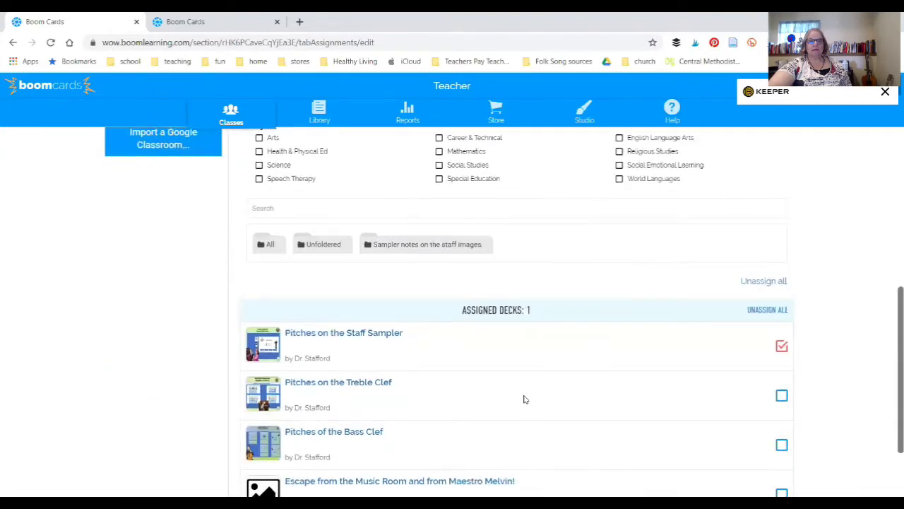
left_click(377, 384)
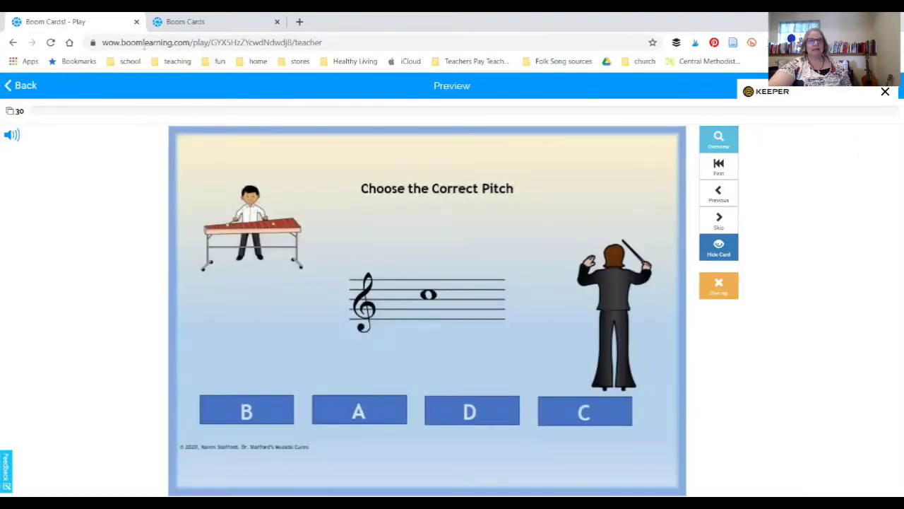
left_click(12, 42)
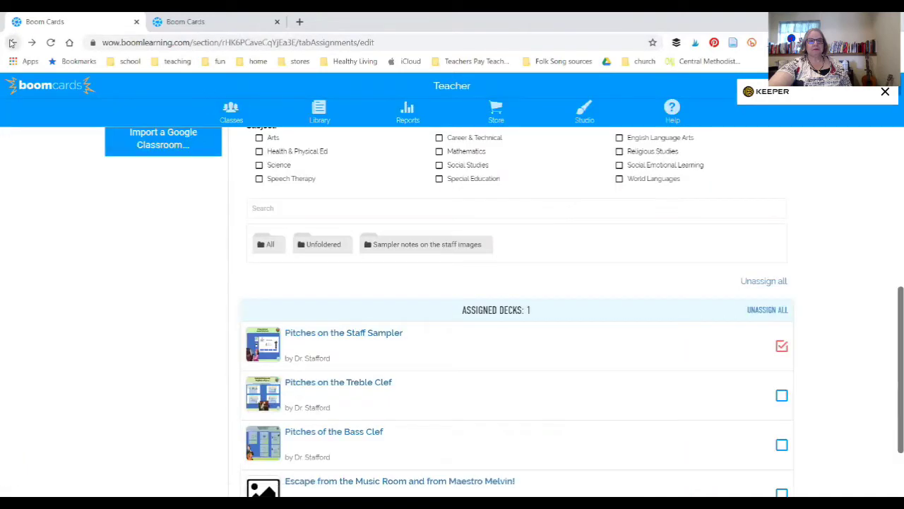
scroll(364, 260, "up", 2)
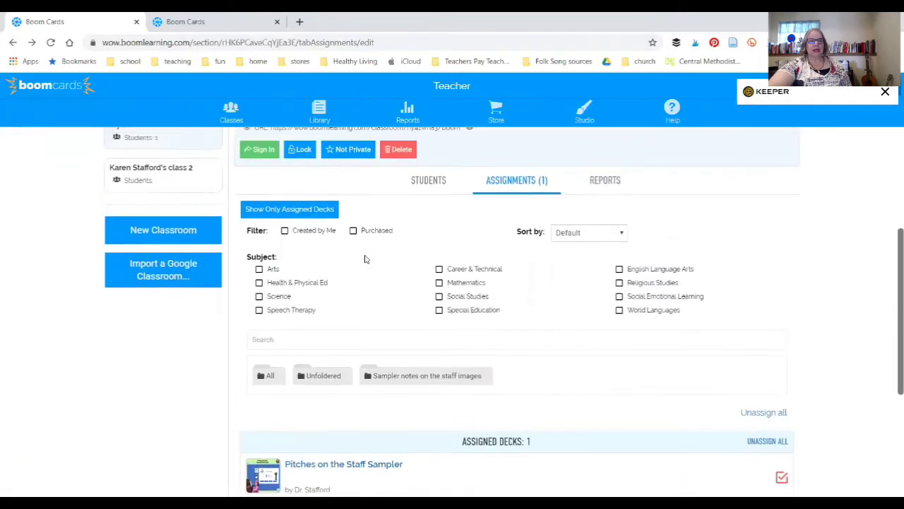
left_click(212, 25)
left_click(55, 22)
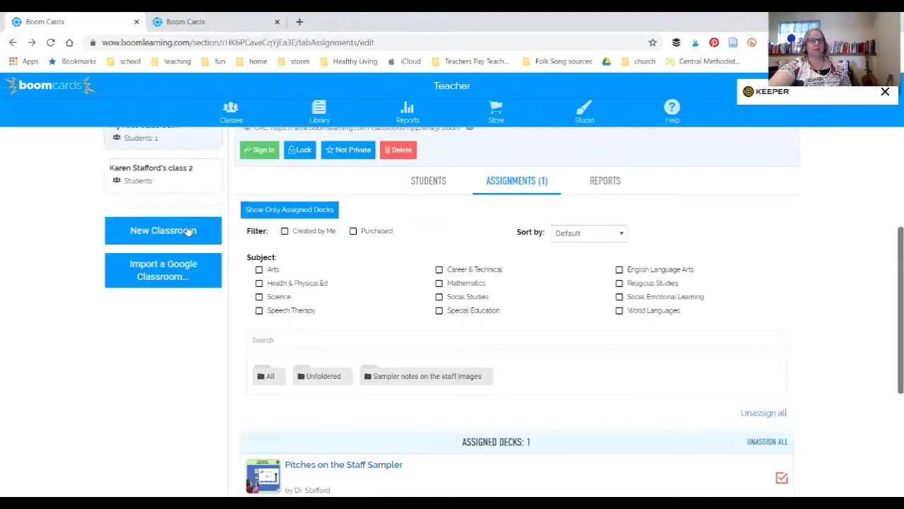
scroll(395, 271, "down", 1)
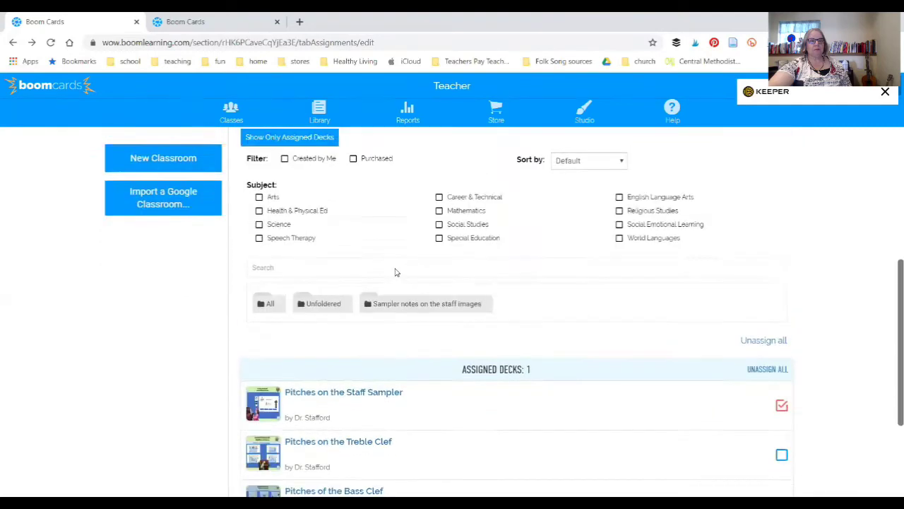
scroll(396, 271, "up", 3)
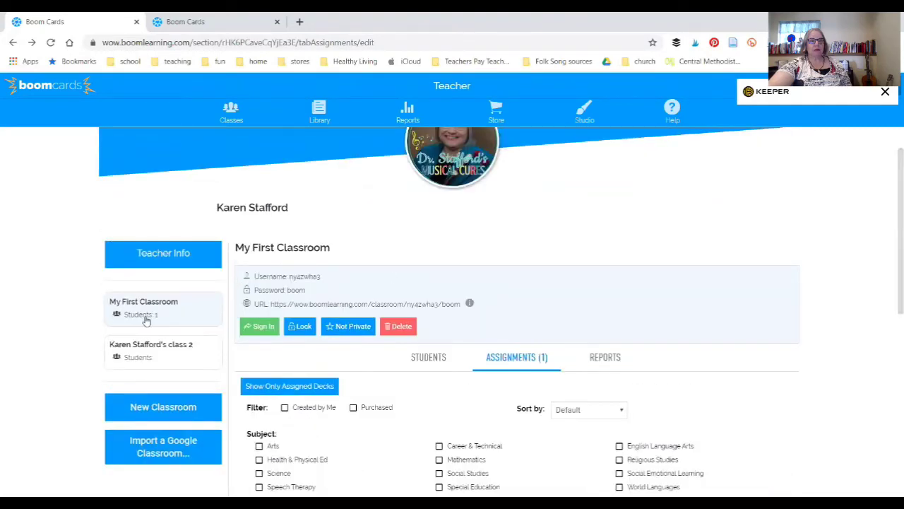
left_click(147, 318)
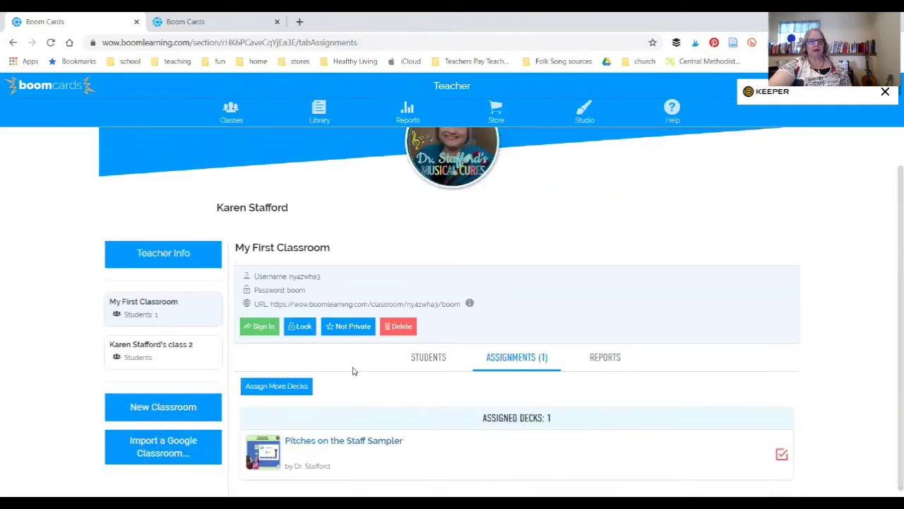
left_click(428, 358)
scroll(487, 396, "down", 1)
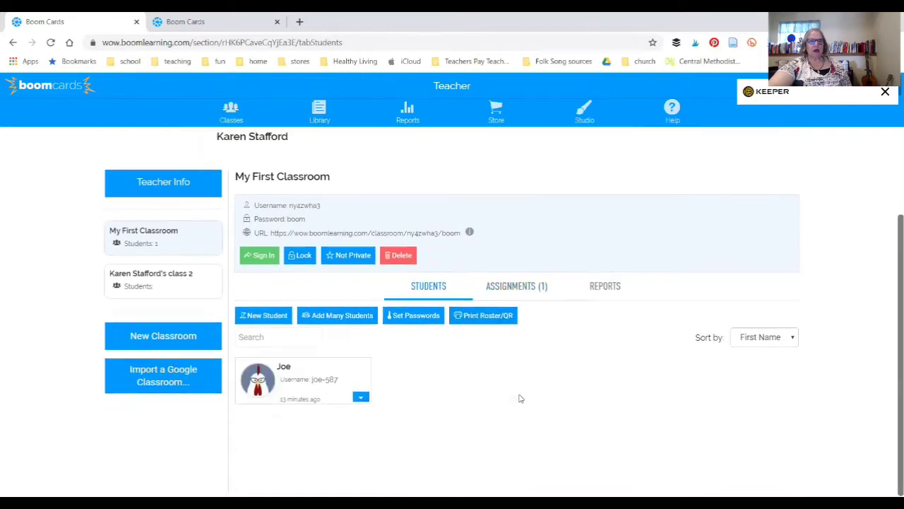
left_click(361, 397)
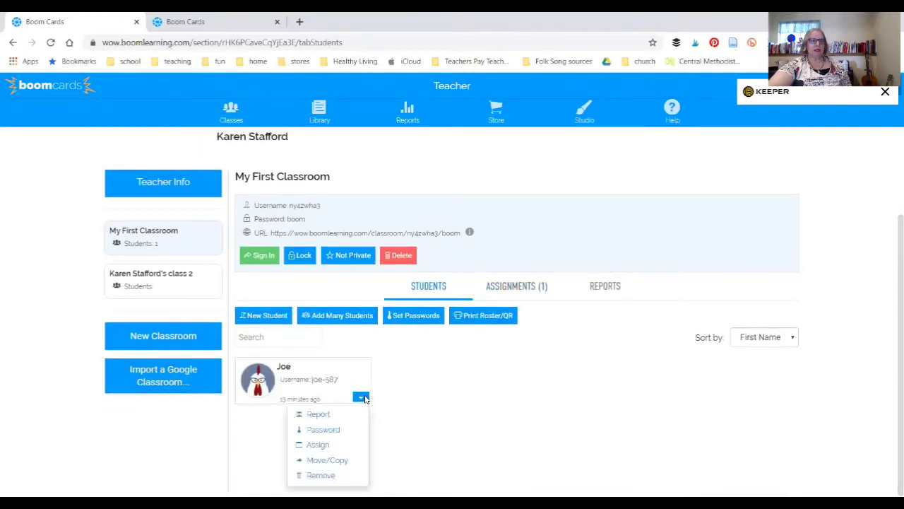
left_click(332, 444)
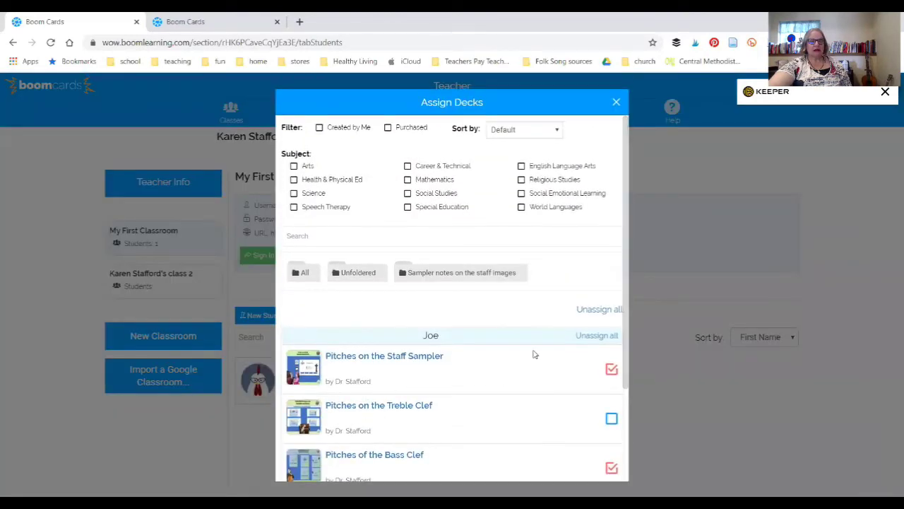
scroll(534, 354, "down", 2)
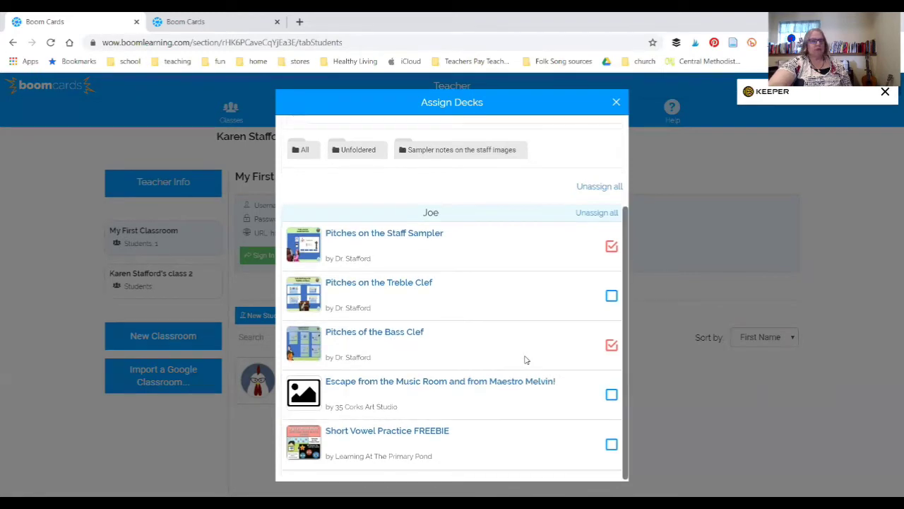
scroll(536, 325, "up", 2)
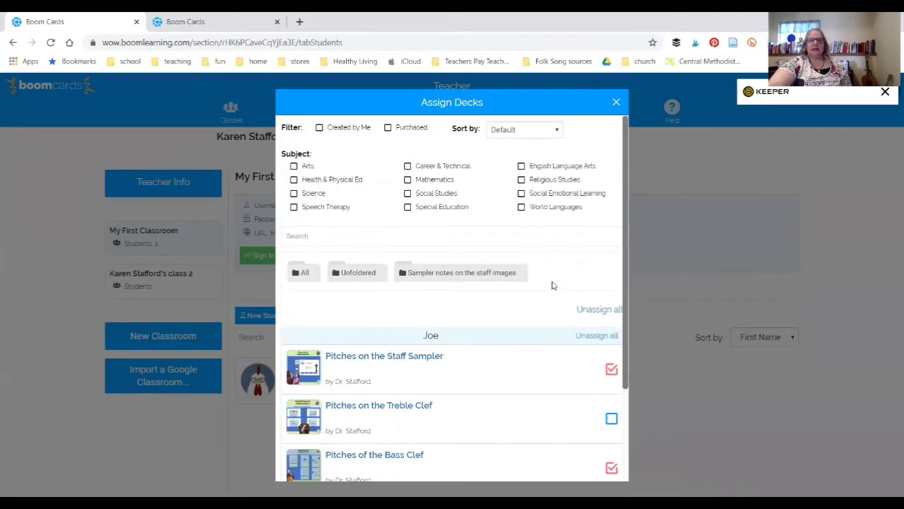
left_click(616, 101)
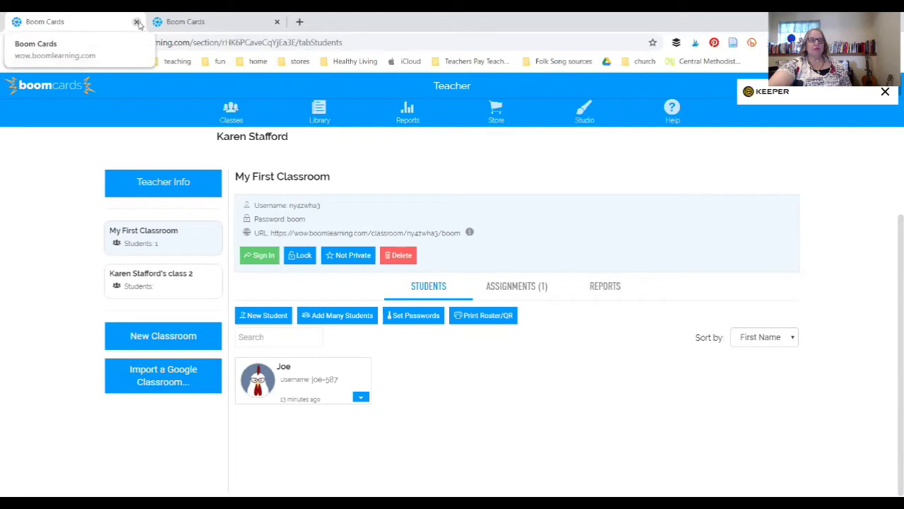
Sign out of the teacher account from the home page's account menu
left_click(170, 22)
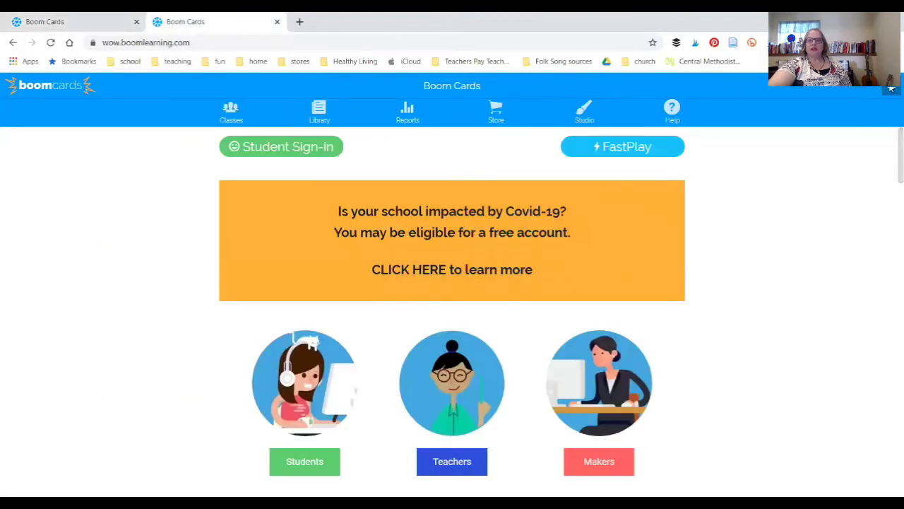
left_click(892, 90)
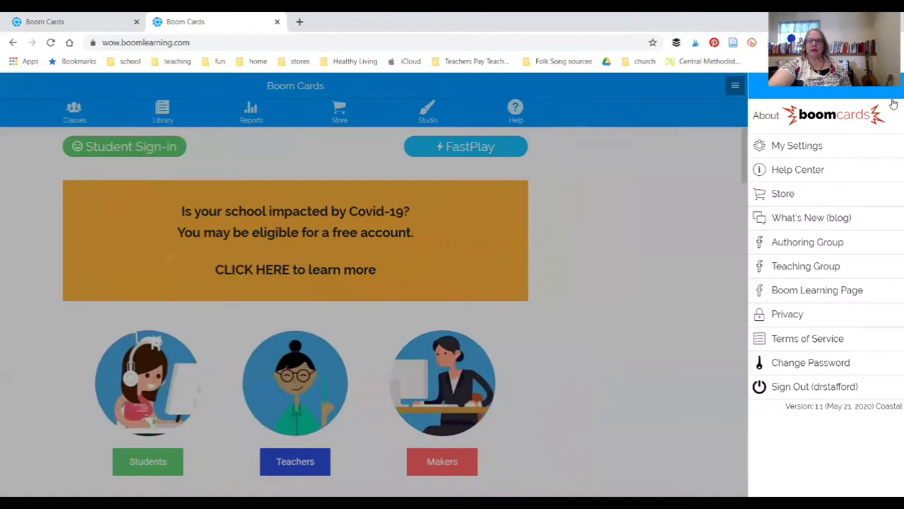
left_click(813, 394)
Close the duplicate Boom Cards tab and go to the Student Login page
scroll(813, 393, "down", 2)
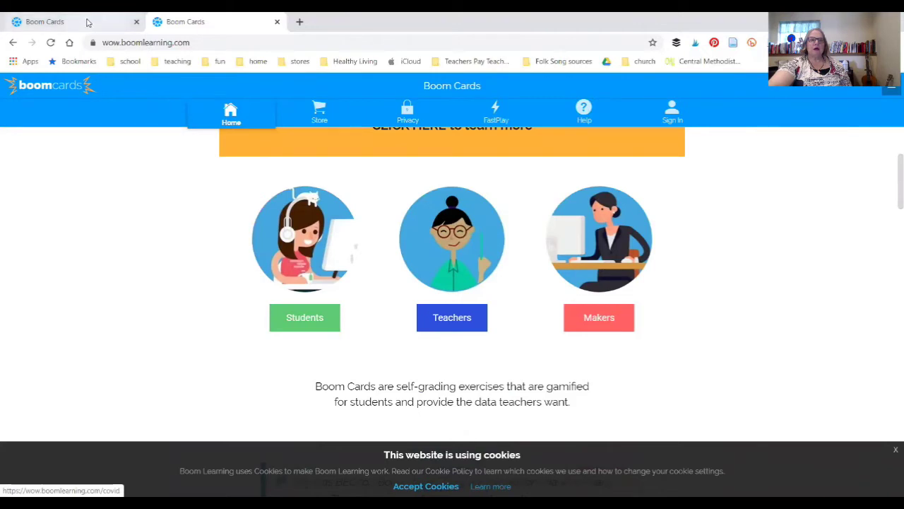
left_click(136, 22)
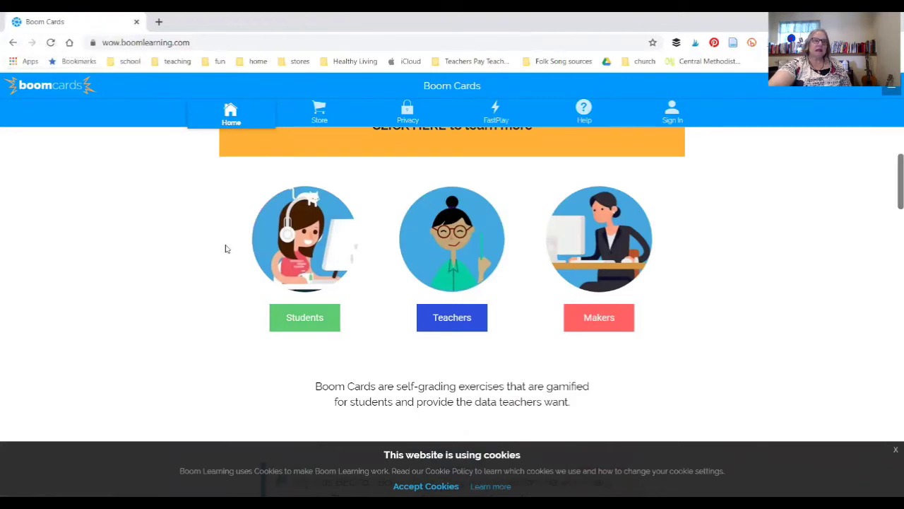
left_click(324, 329)
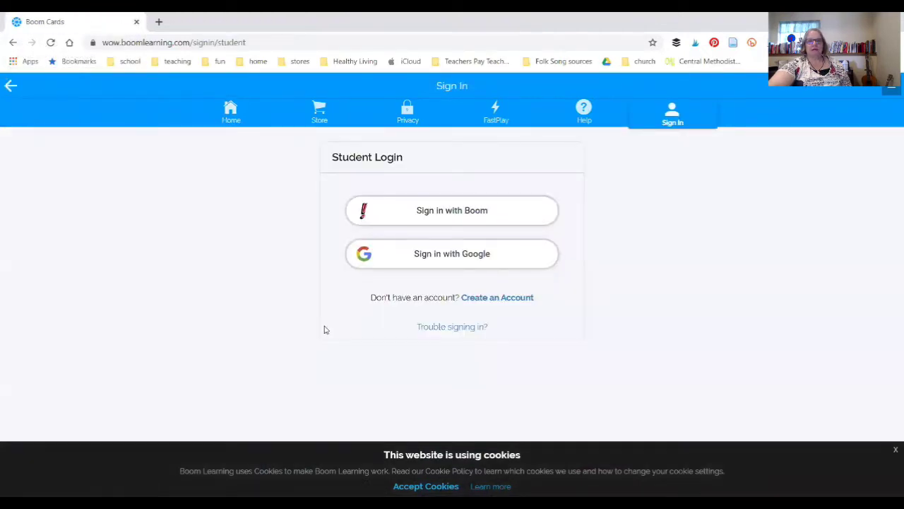
Sign in with a Boom student account using the student's username and password
left_click(532, 221)
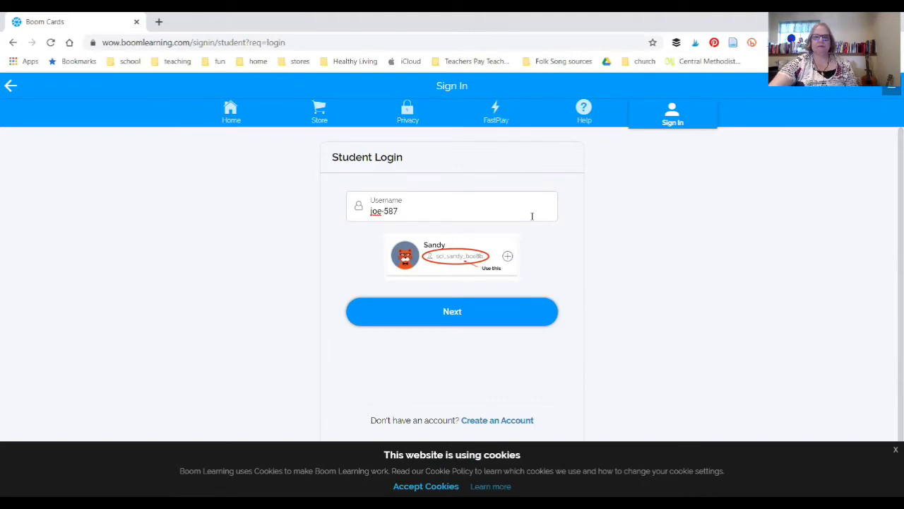
left_click(507, 321)
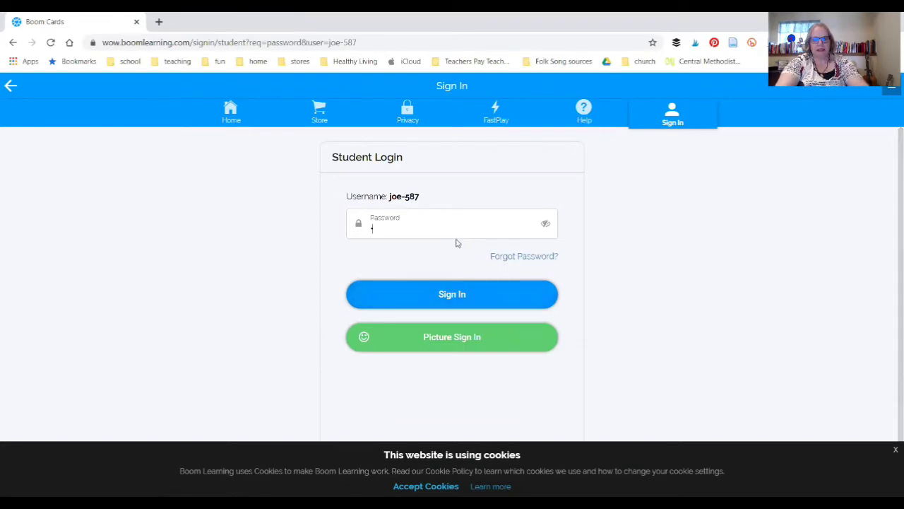
left_click(447, 294)
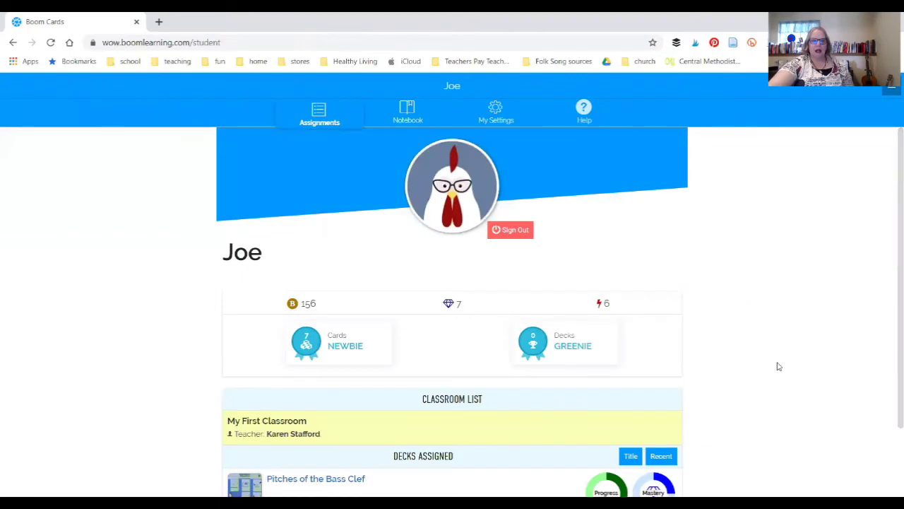
Find Pitches on the Staff Sampler under Decks Assigned and start playing it
scroll(777, 365, "down", 1)
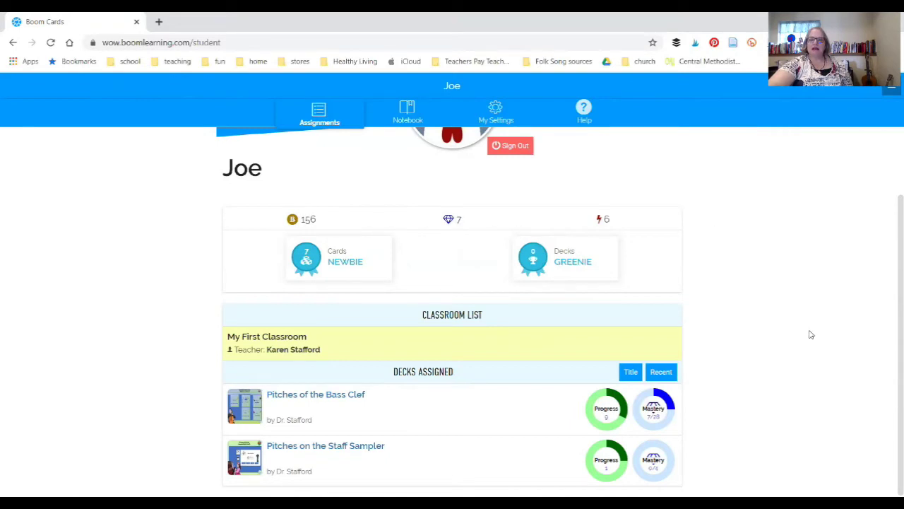
scroll(811, 334, "up", 1)
scroll(811, 334, "down", 1)
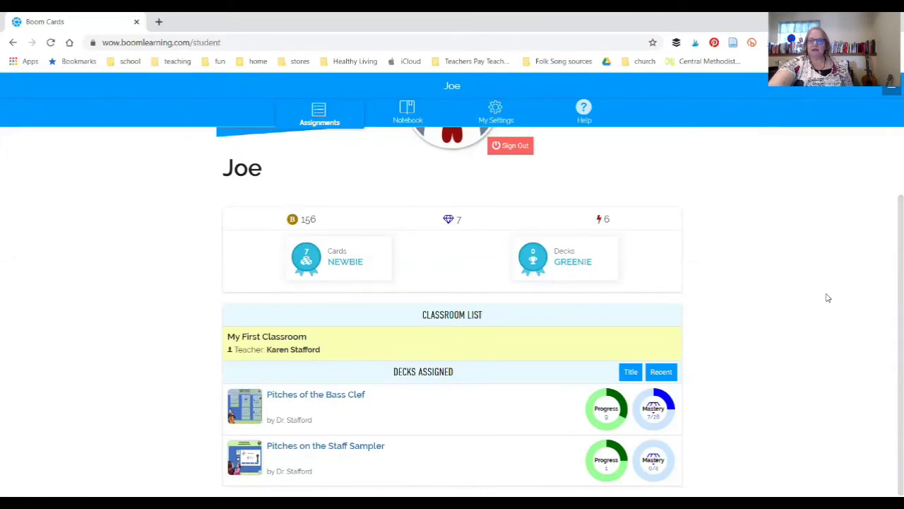
left_click(351, 446)
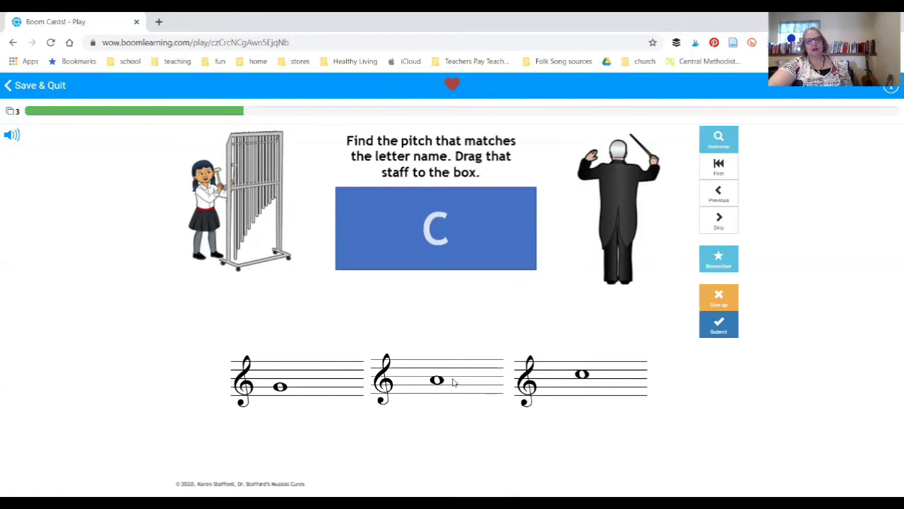
Match the high C staff to letter C, then pick pitch patterns F, G, E, F and F, E, G, A
left_click_drag(453, 383, 460, 219)
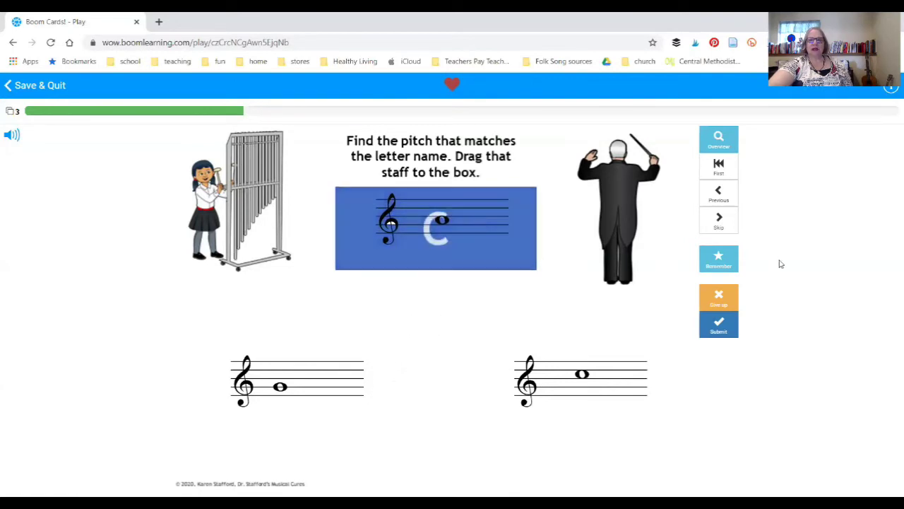
left_click(722, 322)
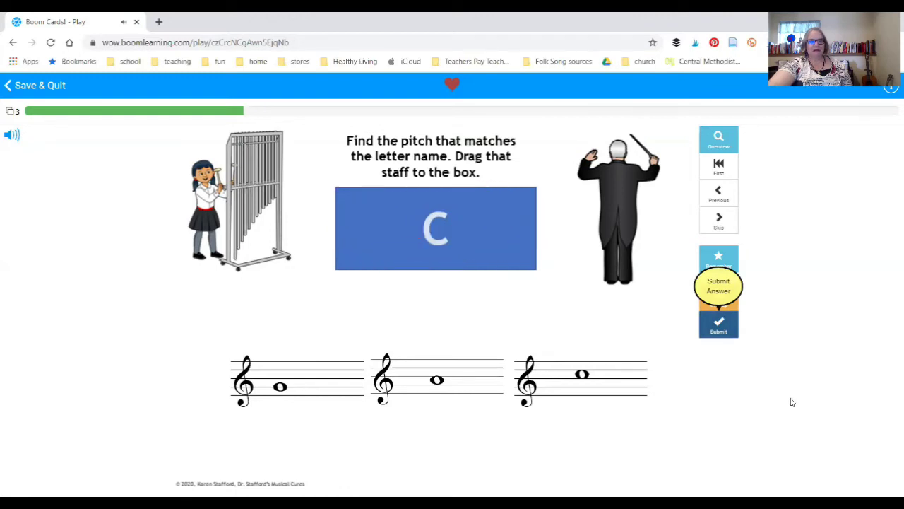
left_click_drag(623, 382, 475, 214)
left_click(721, 320)
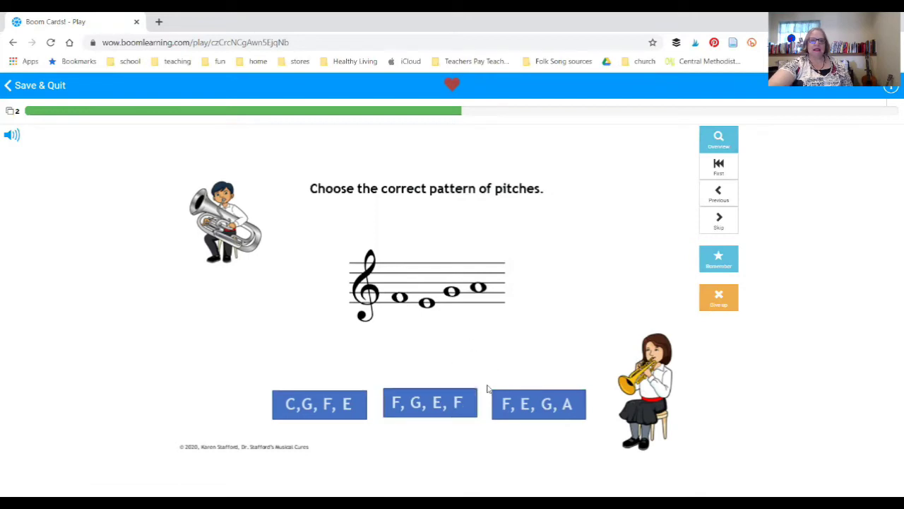
left_click(450, 399)
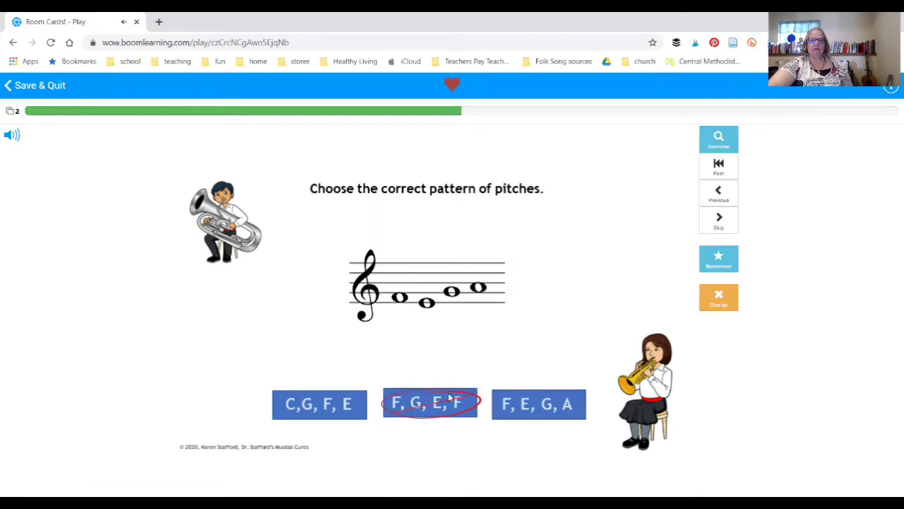
left_click(565, 412)
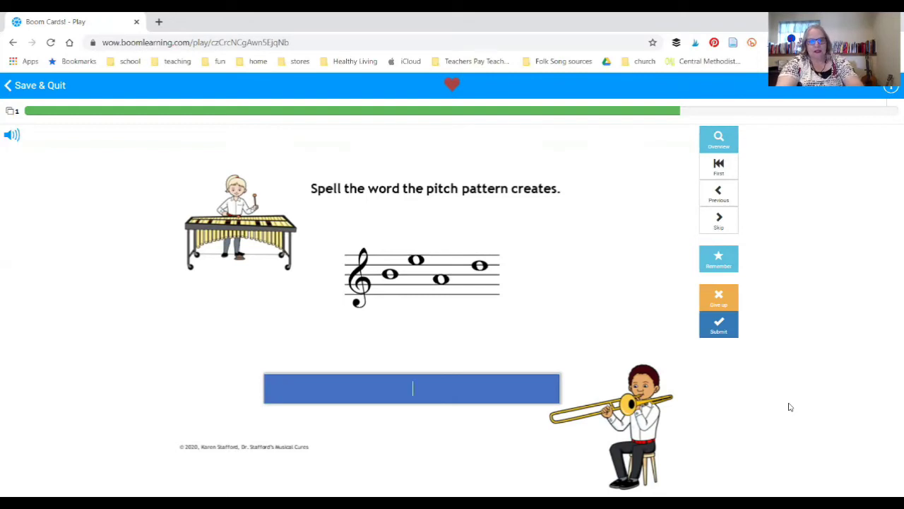
Submit 'beed', correct it to 'bead' and resubmit, then restart the deck from the first card
type("b")
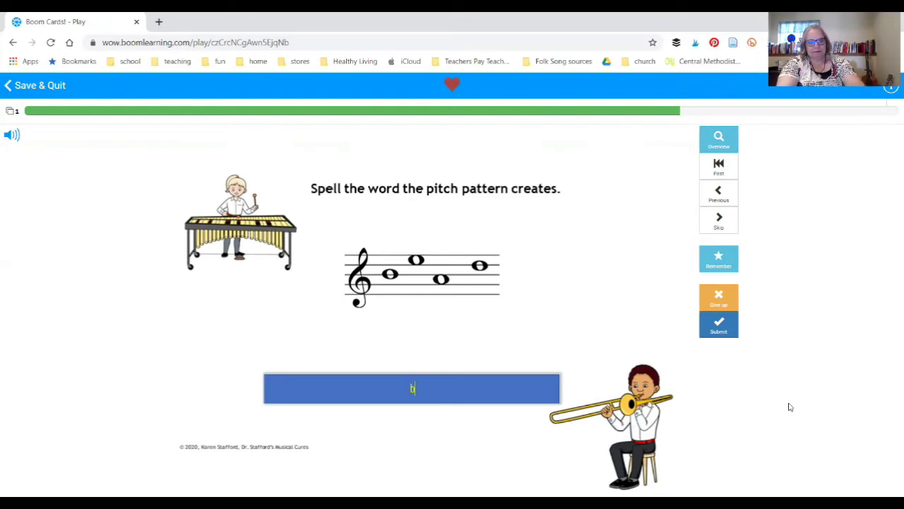
type("eed")
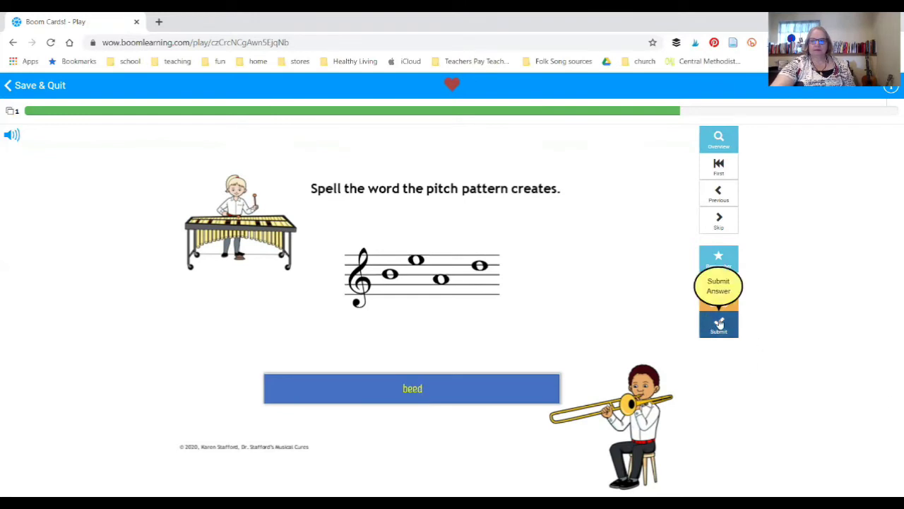
left_click(719, 323)
double_click(456, 395)
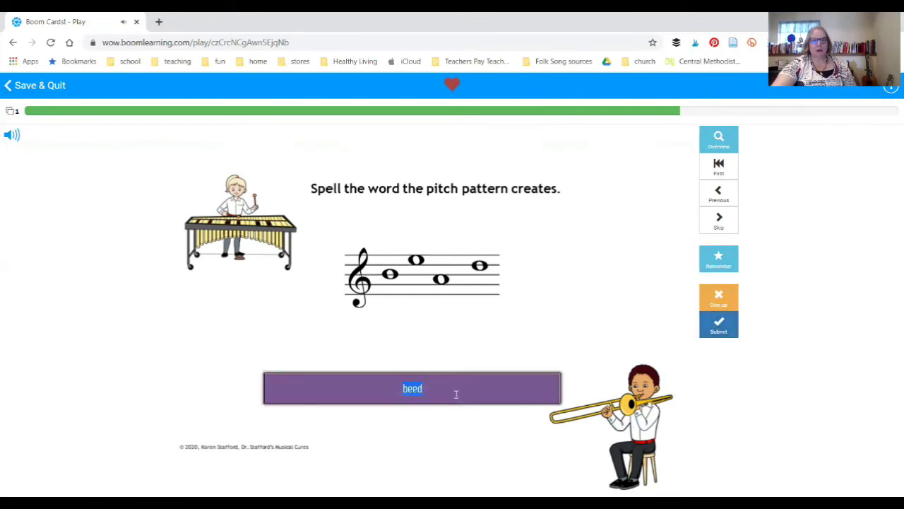
type("b")
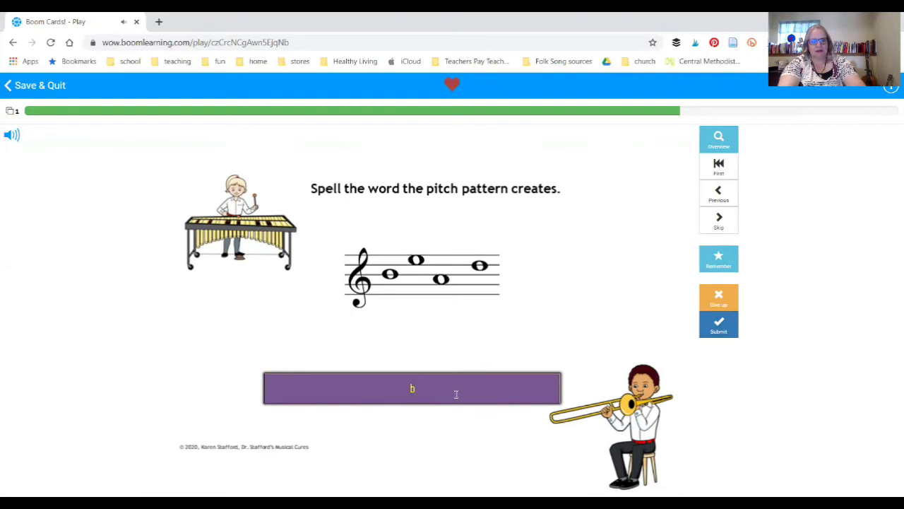
type("ead")
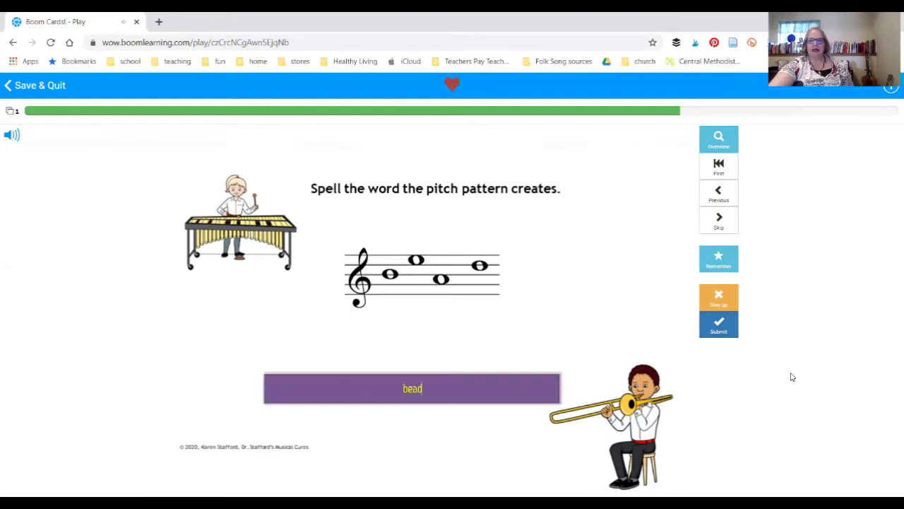
left_click(719, 326)
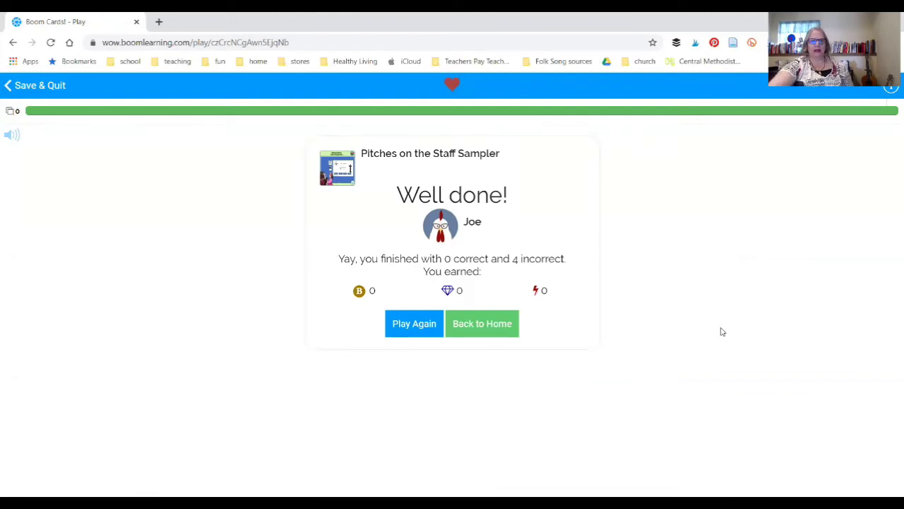
left_click(418, 326)
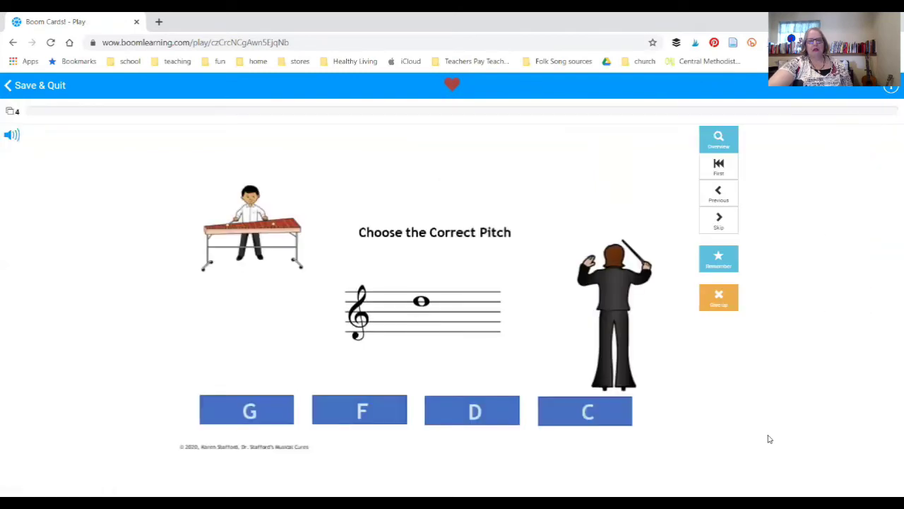
Answer D, place the high C staff, choose F, E, G, A, and submit 'bead' for 4 of 4 correct
left_click(480, 413)
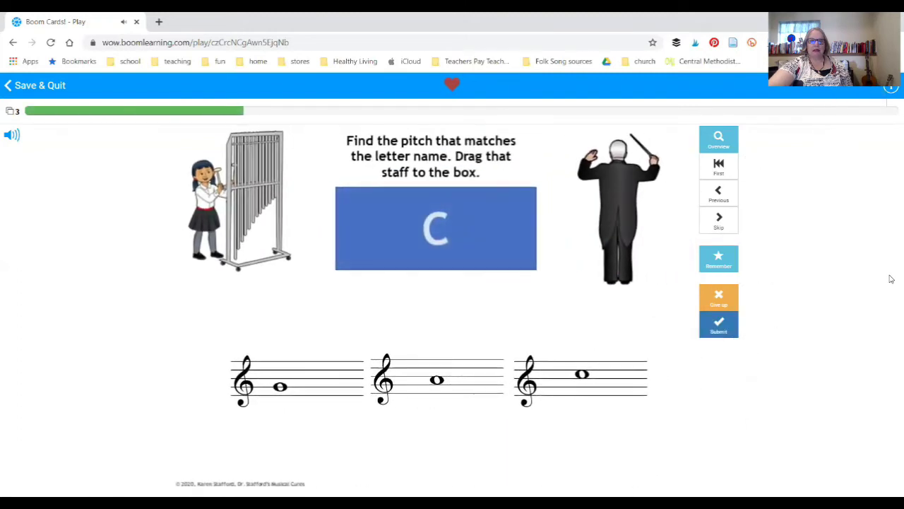
left_click_drag(570, 347, 452, 231)
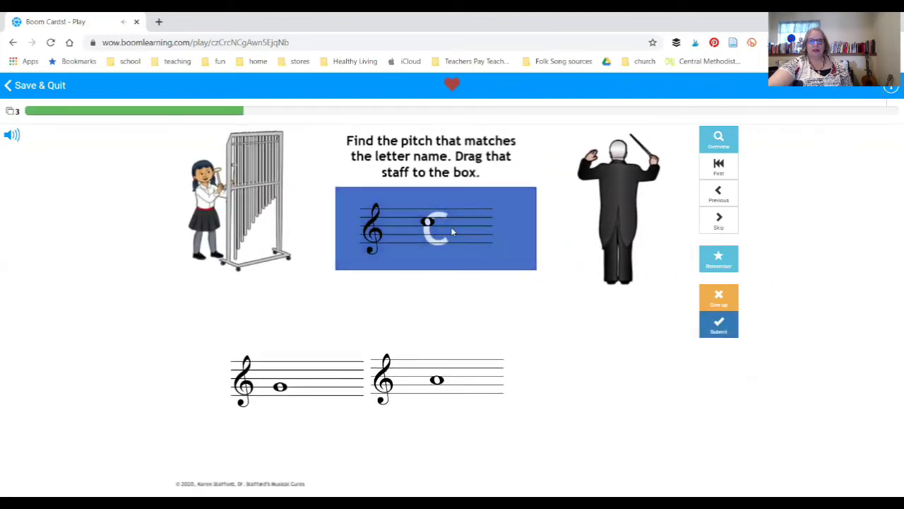
left_click(719, 332)
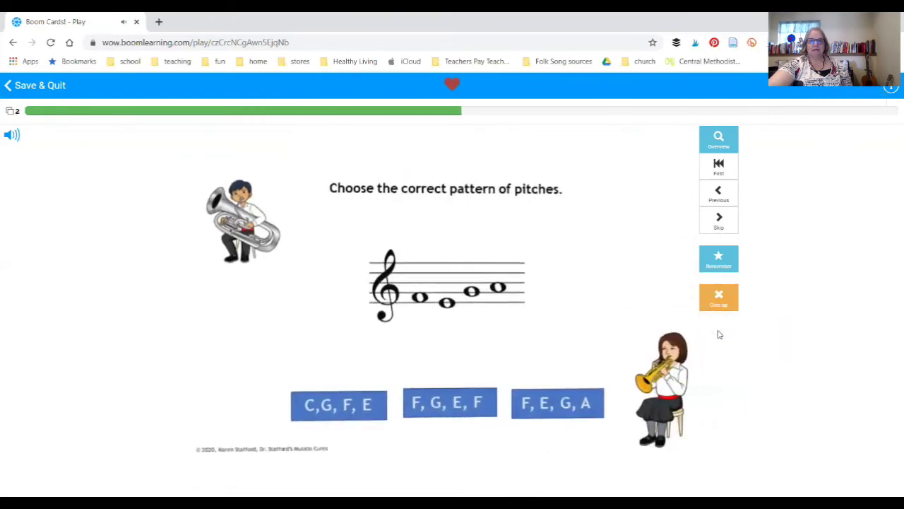
left_click(565, 409)
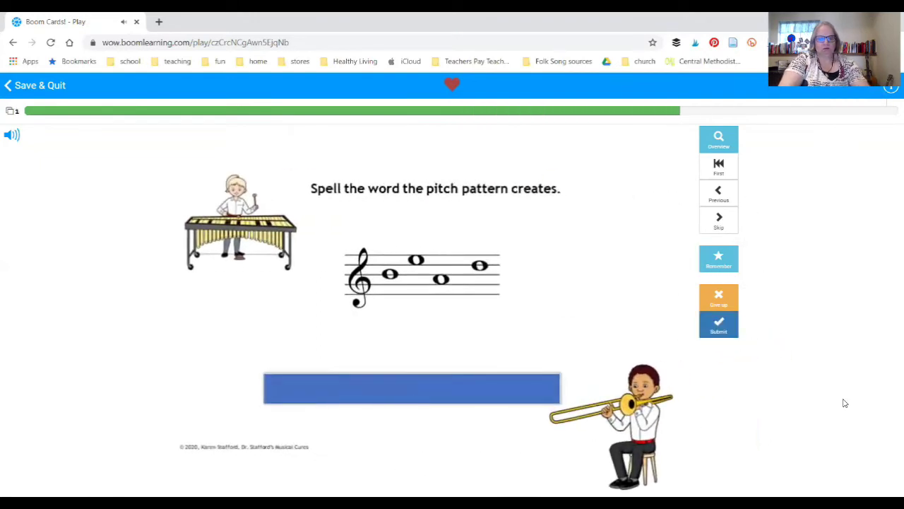
type("bead")
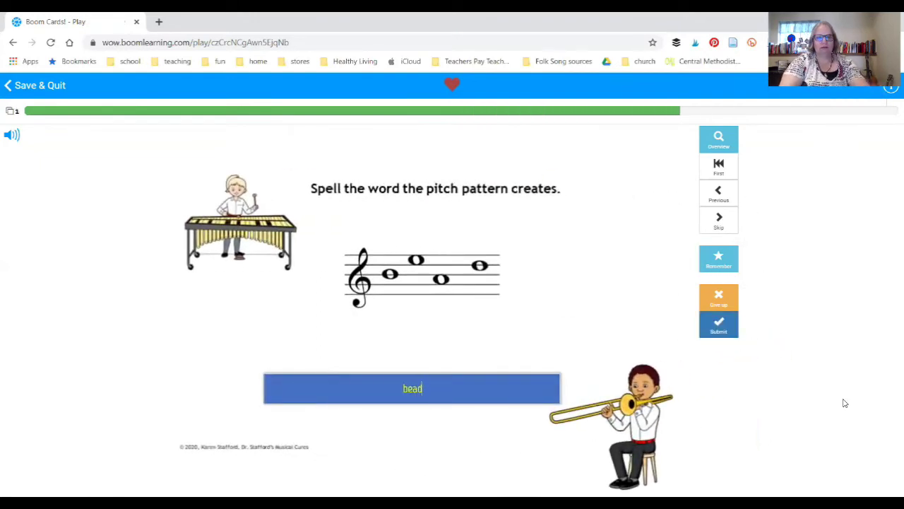
left_click(712, 332)
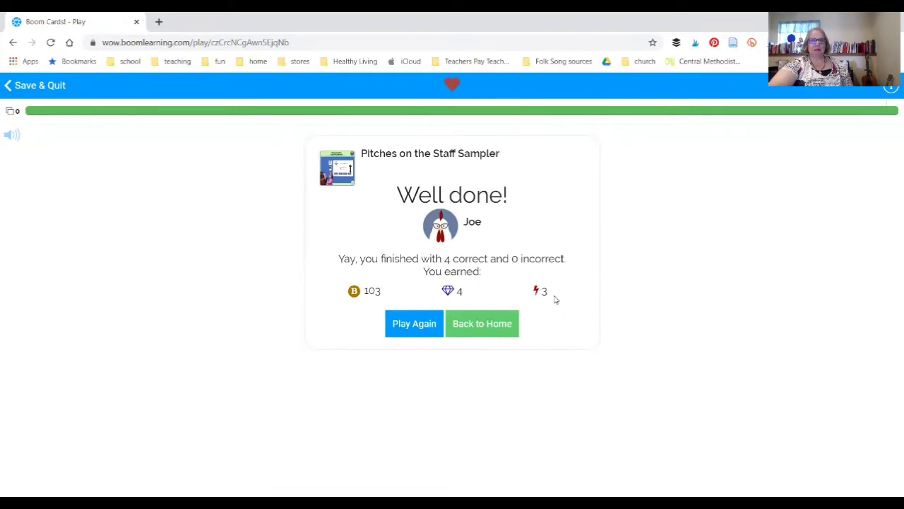
Return to the student home page and check the 259-coin total and the completed Staff Sampler progress ring
left_click(491, 323)
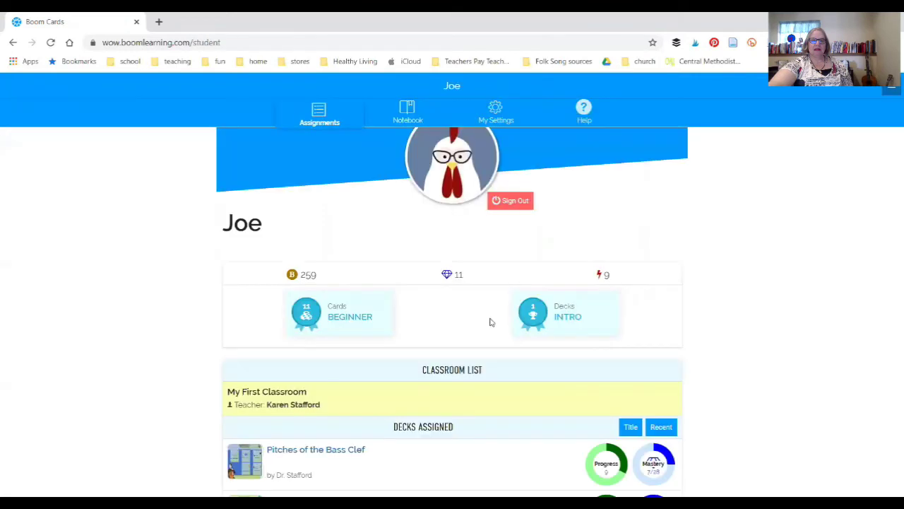
scroll(849, 357, "down", 1)
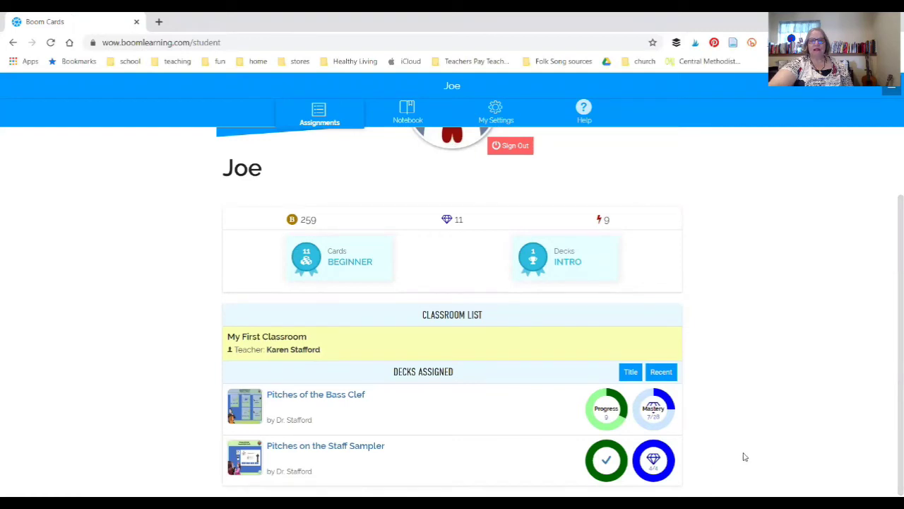
scroll(746, 452, "up", 2)
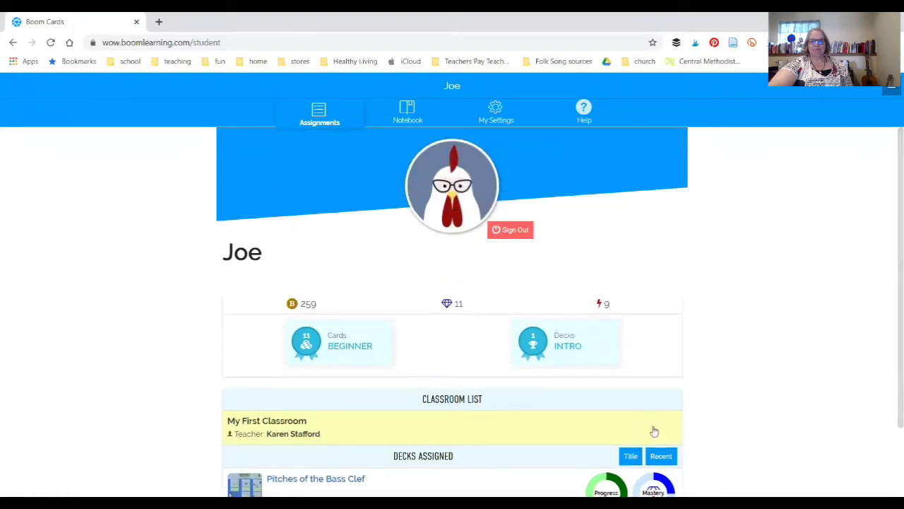